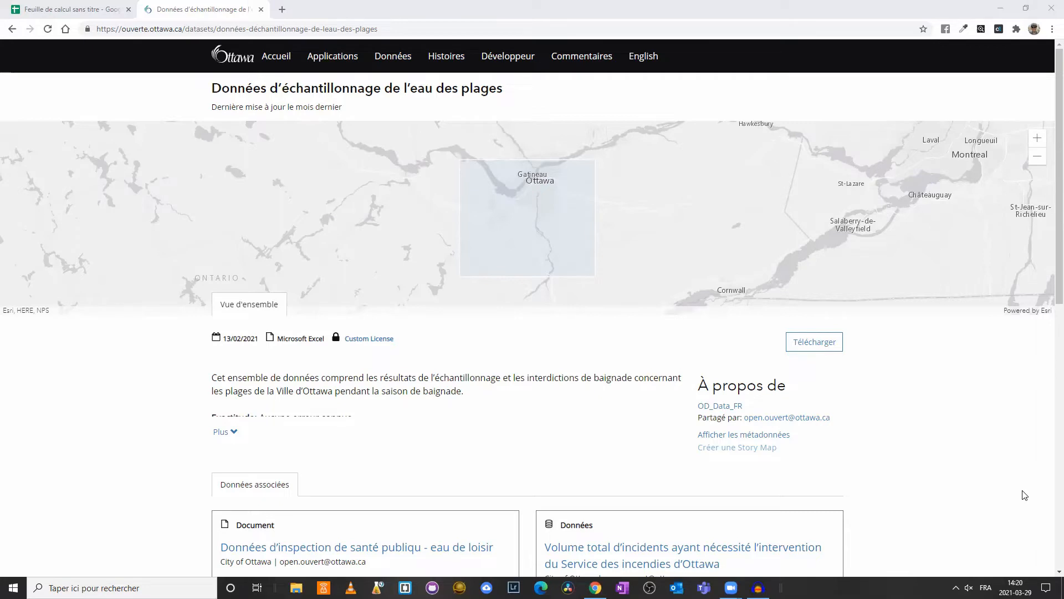
# Download the Ottawa beach water sampling dataset.
pyautogui.click(819, 350)
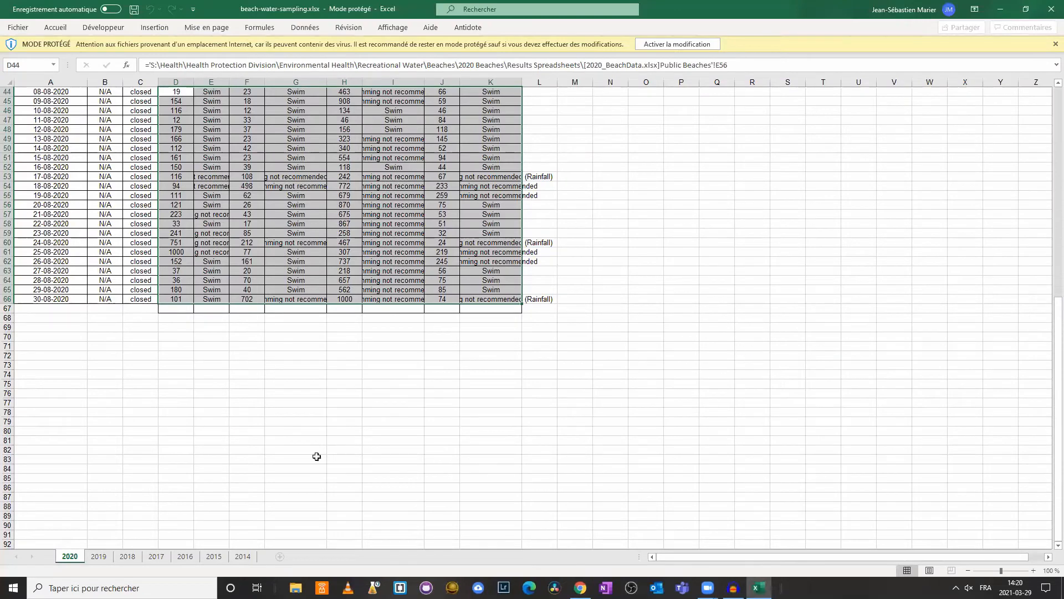
# Look through the workbook's yearly sheets from 2014 to 2020, finishing at the start of the 2020 data.
pyautogui.click(242, 558)
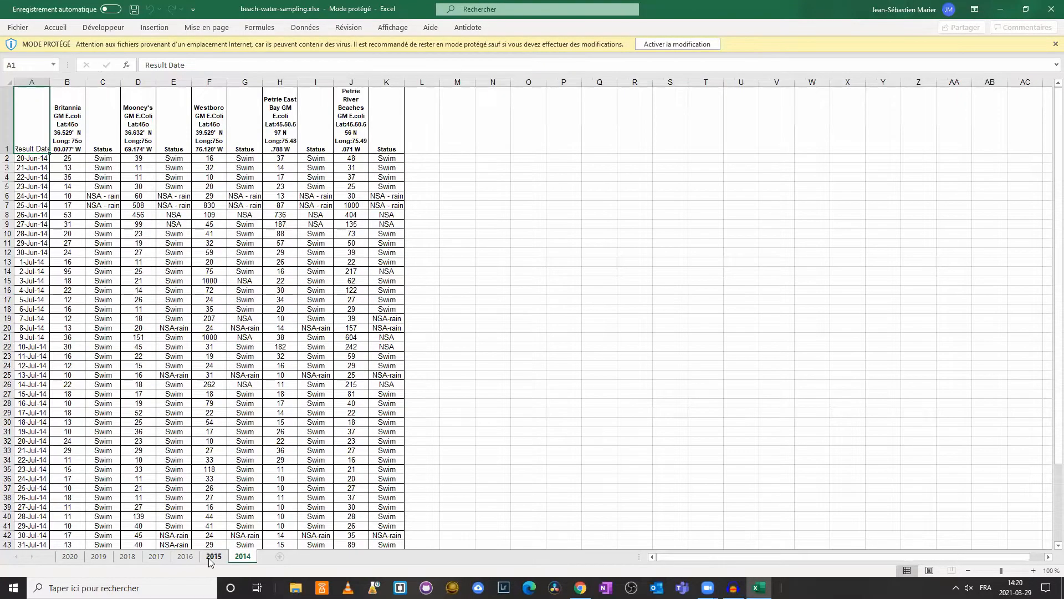
pyautogui.click(214, 557)
pyautogui.click(185, 558)
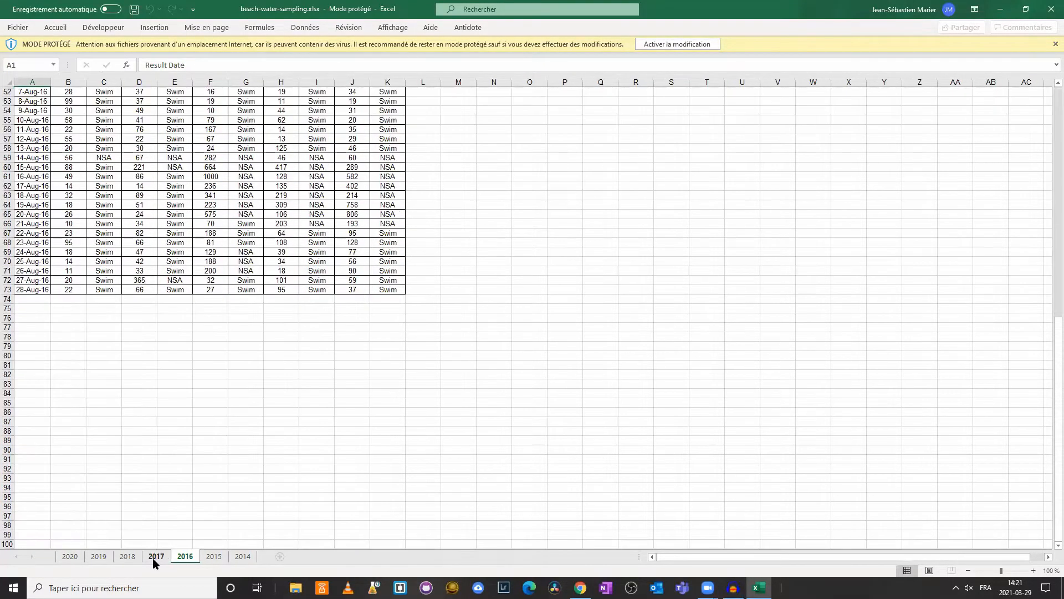
pyautogui.click(153, 558)
pyautogui.click(127, 557)
pyautogui.click(99, 558)
pyautogui.click(70, 557)
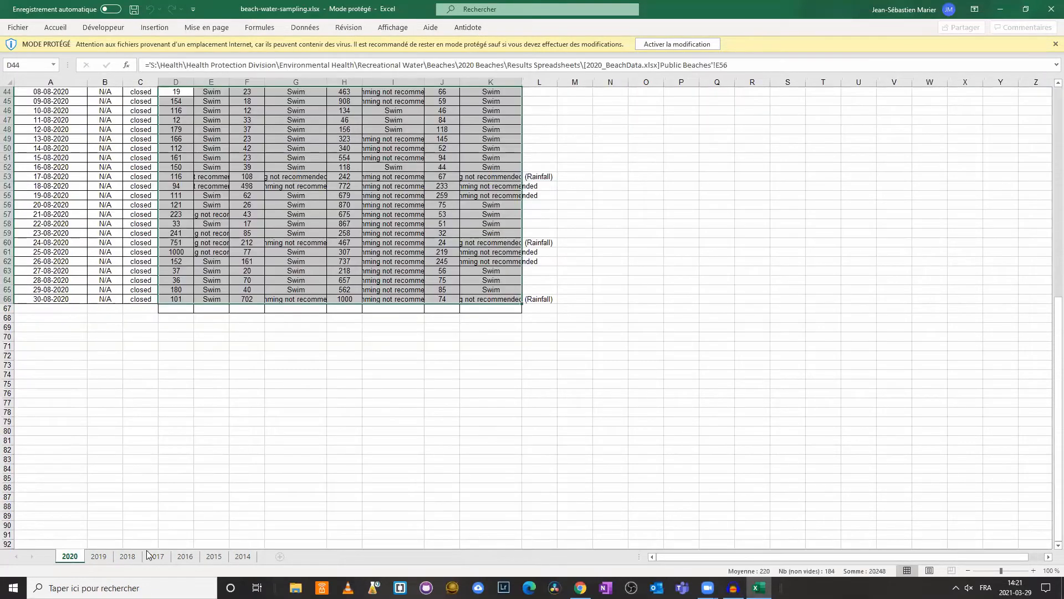
pyautogui.scroll(10, 642, 417)
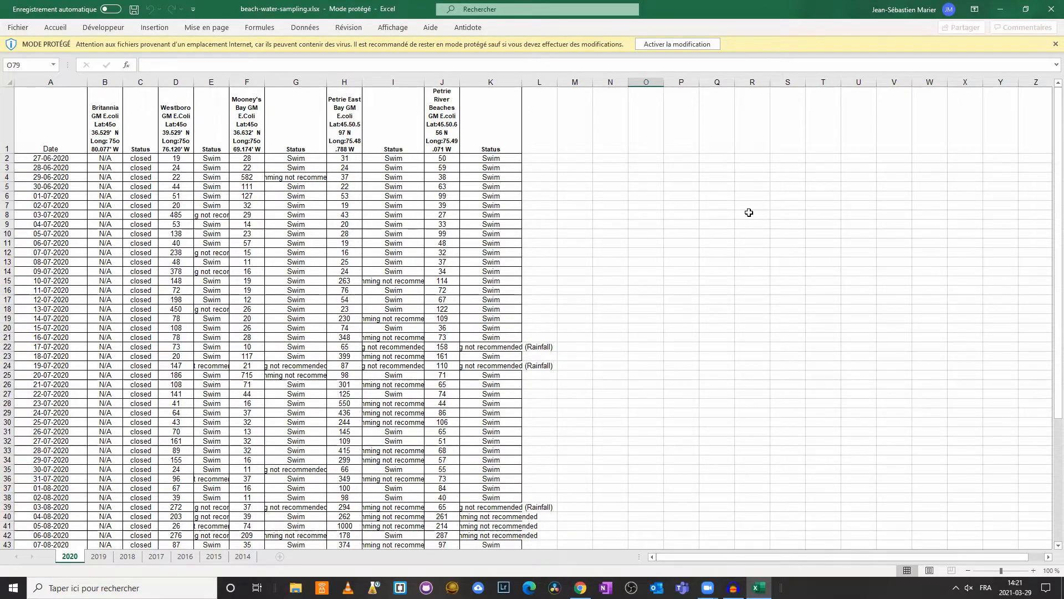
# Switch to the blank Google Sheets spreadsheet and import beach-water-sampling.xlsx from the computer, replacing the spreadsheet.
pyautogui.click(1001, 12)
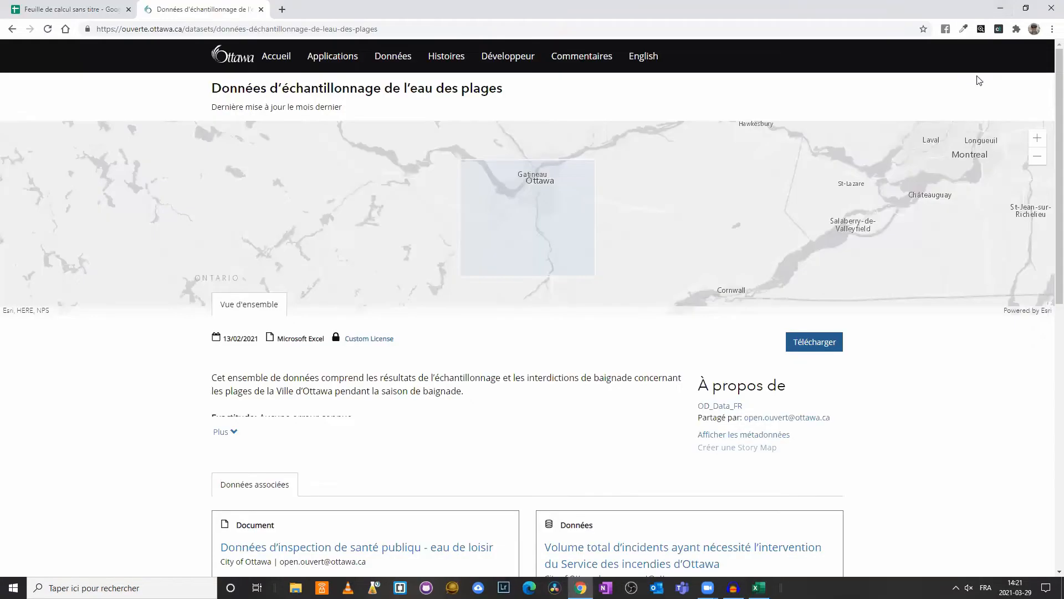
pyautogui.click(67, 7)
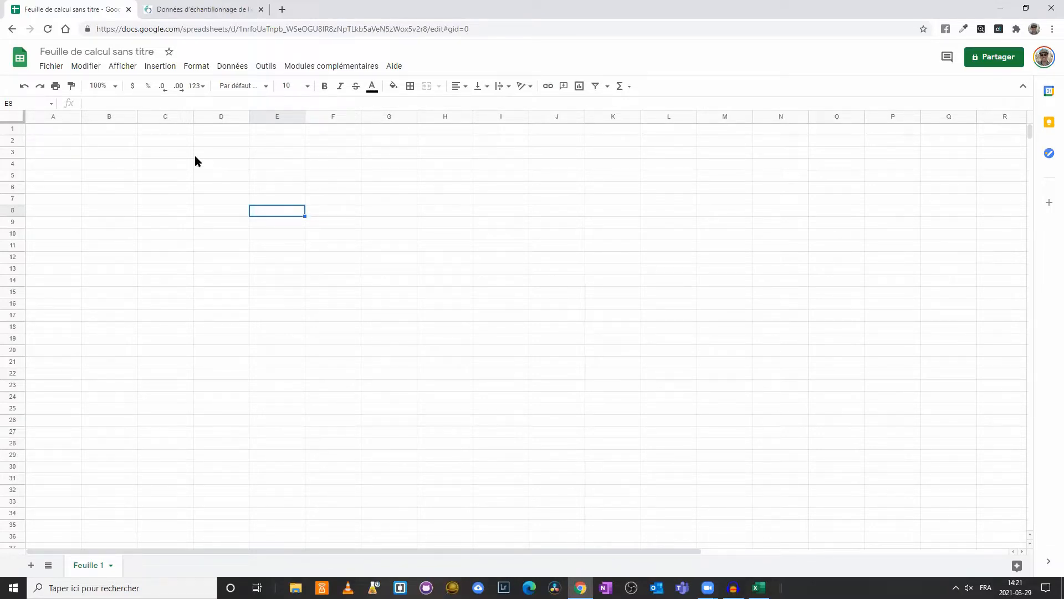
pyautogui.click(51, 67)
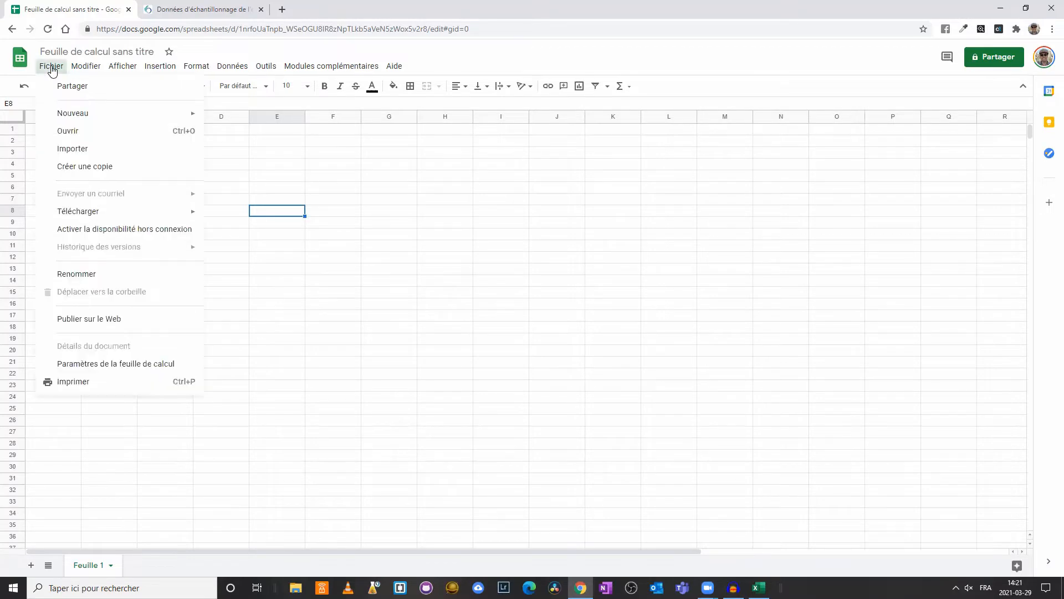
pyautogui.click(91, 152)
pyautogui.click(475, 177)
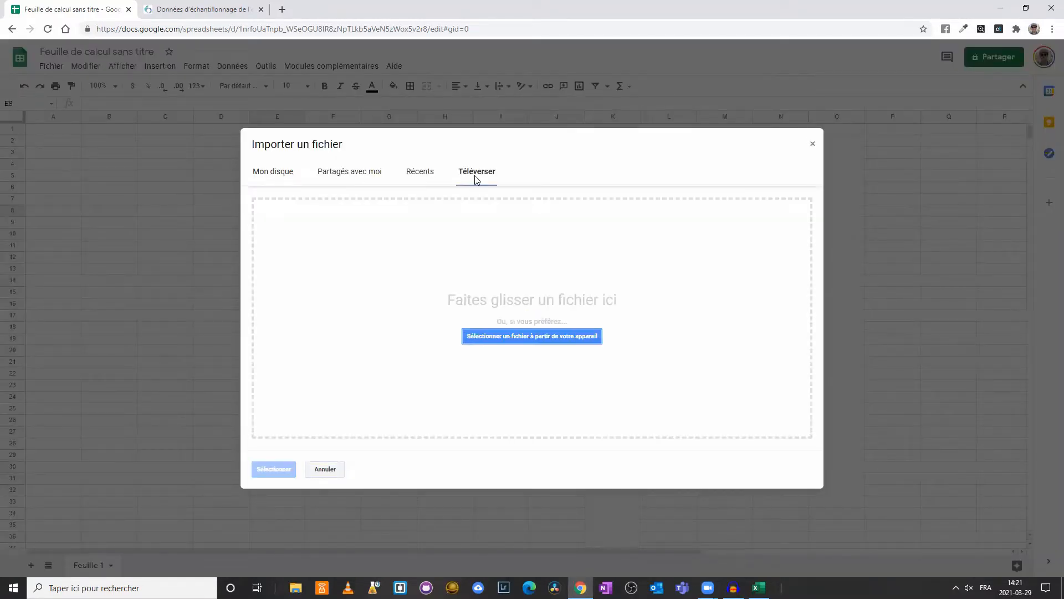
pyautogui.click(568, 336)
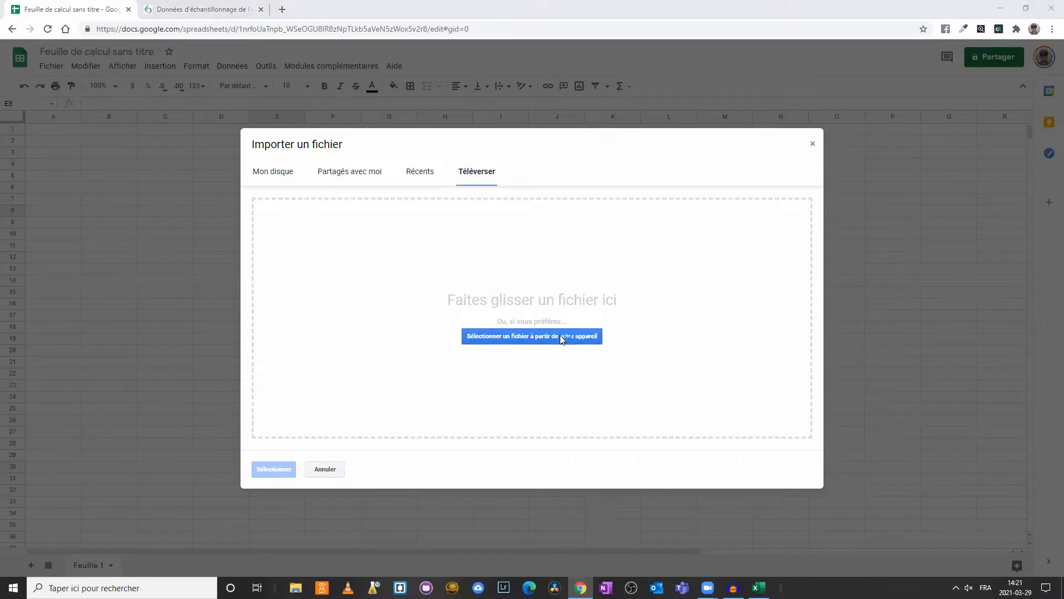
pyautogui.click(165, 97)
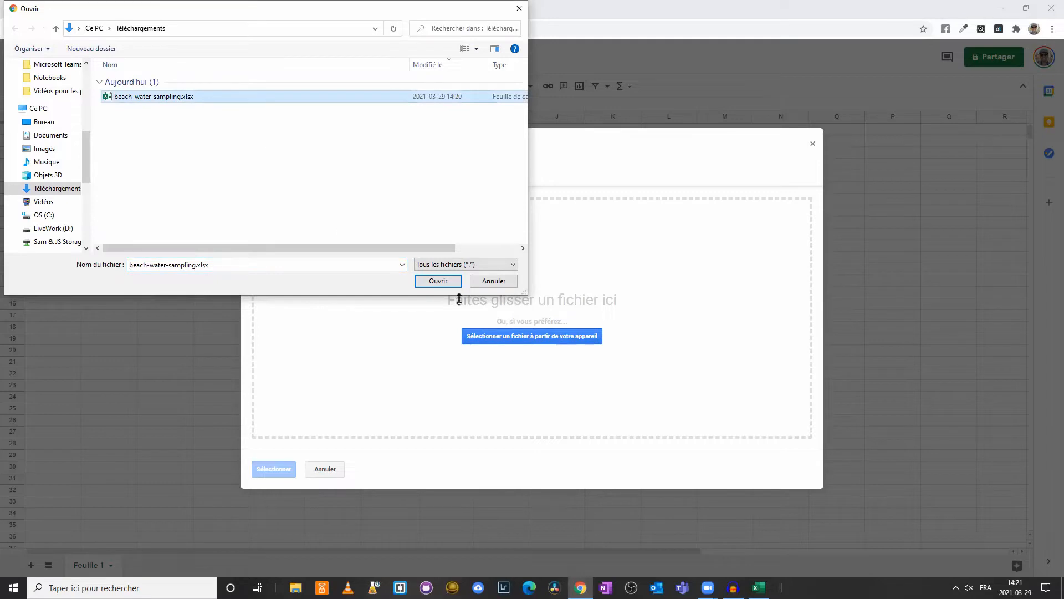
pyautogui.click(438, 281)
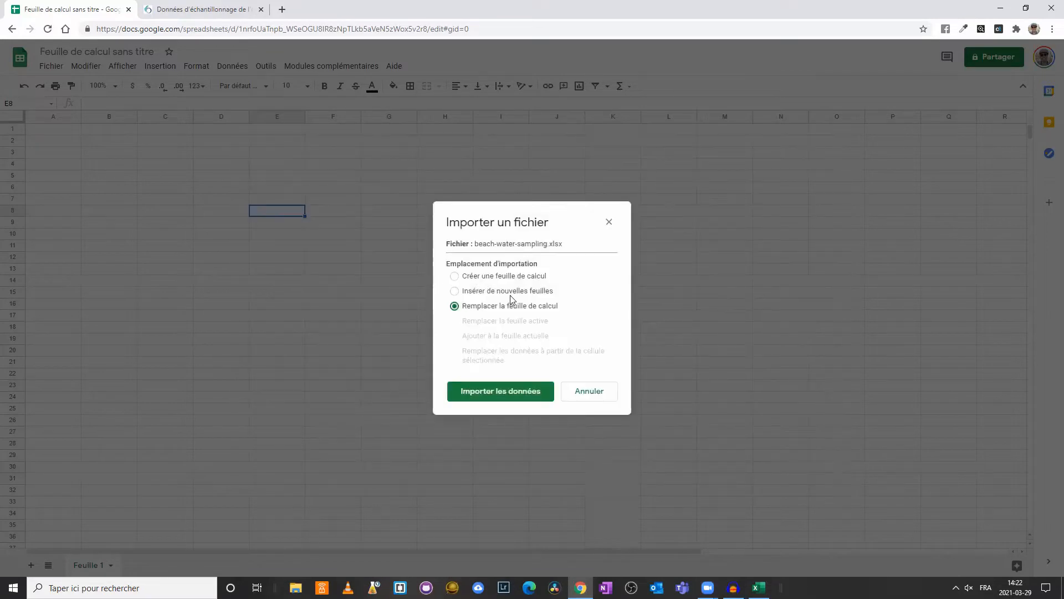
pyautogui.click(508, 393)
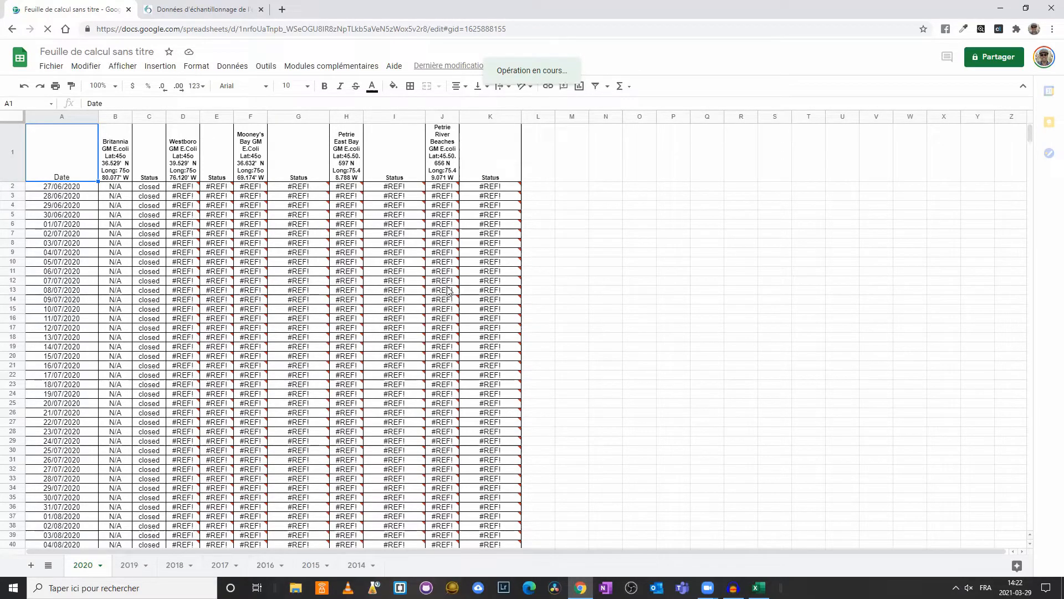
# Check the imported data on each yearly sheet, going from 2014 to 2020.
pyautogui.click(355, 565)
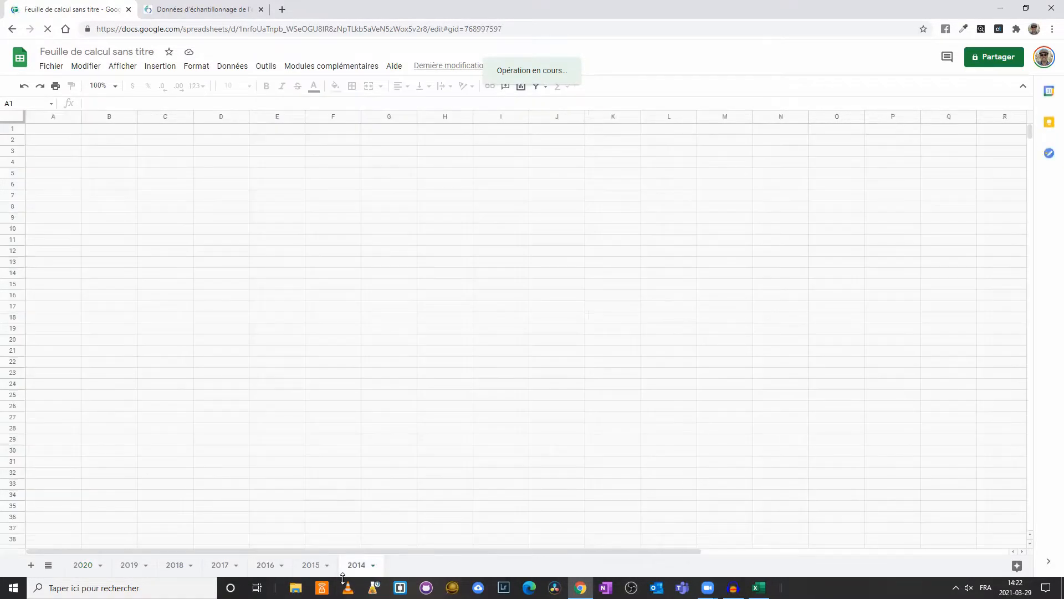
pyautogui.click(310, 564)
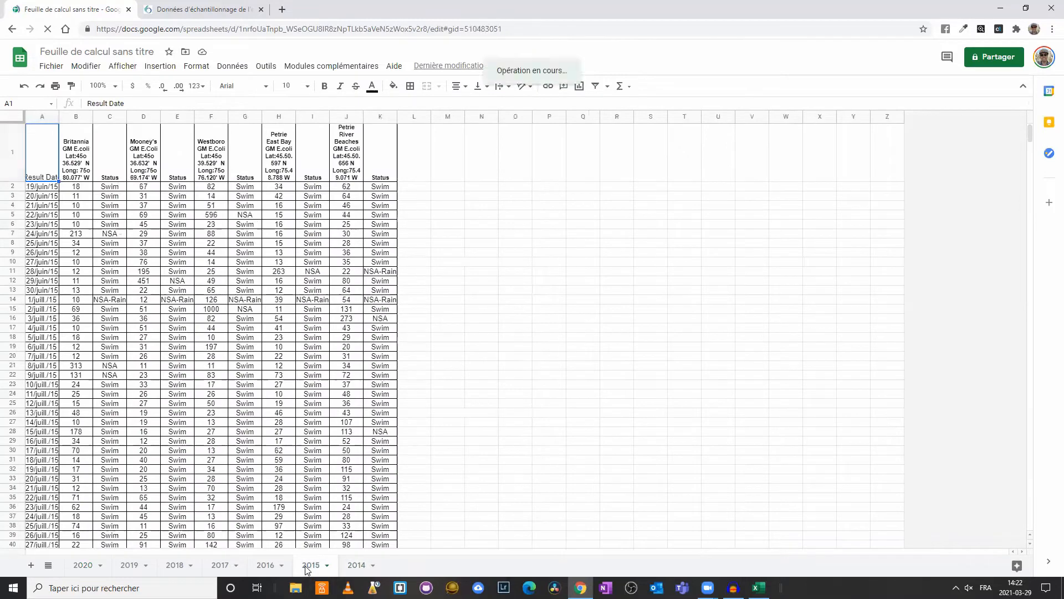
pyautogui.click(266, 565)
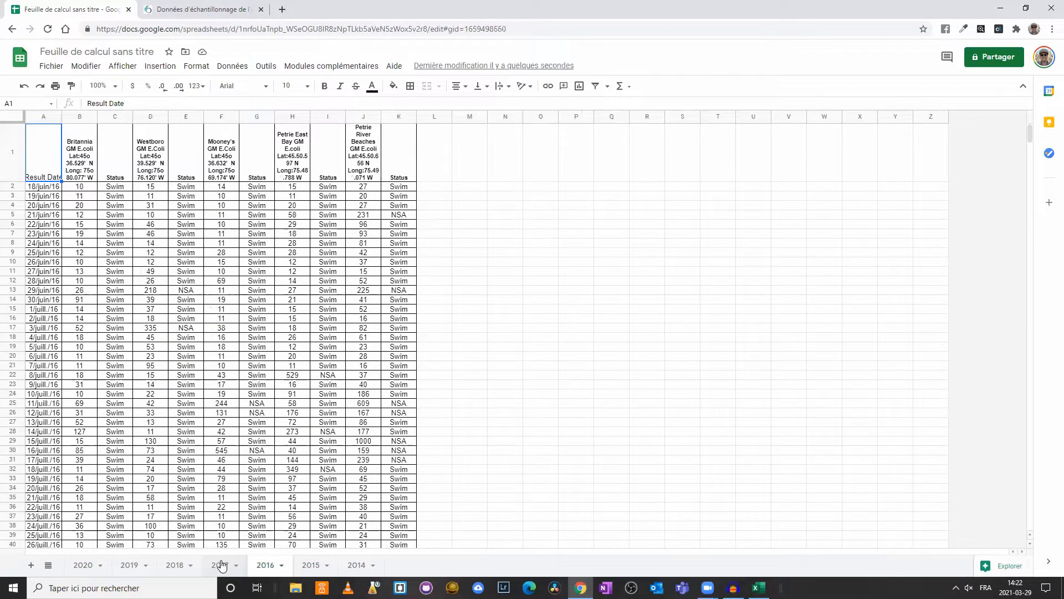
pyautogui.click(222, 564)
pyautogui.click(175, 565)
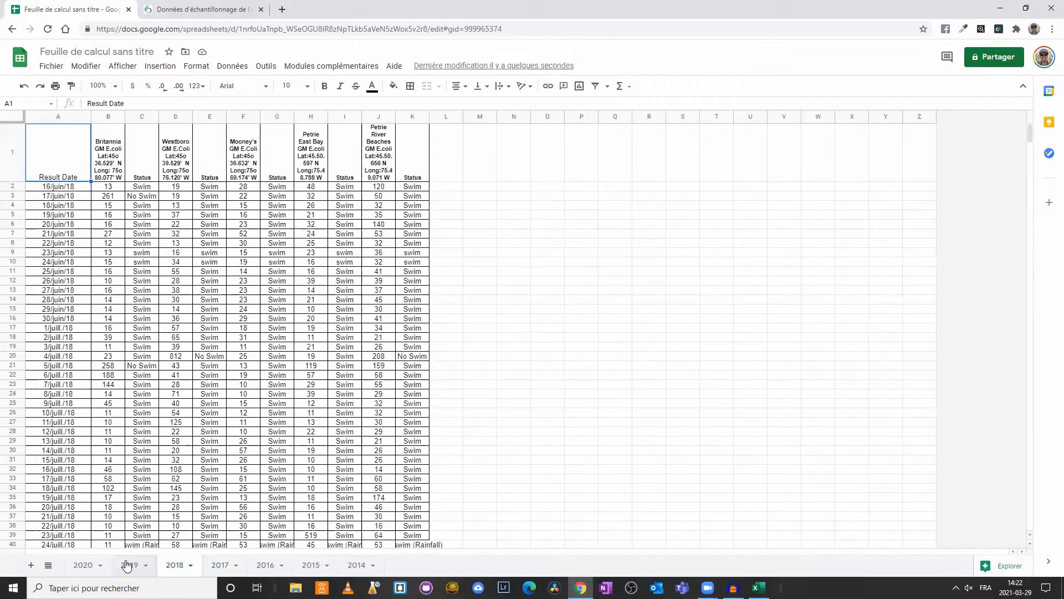
pyautogui.click(129, 564)
pyautogui.click(84, 564)
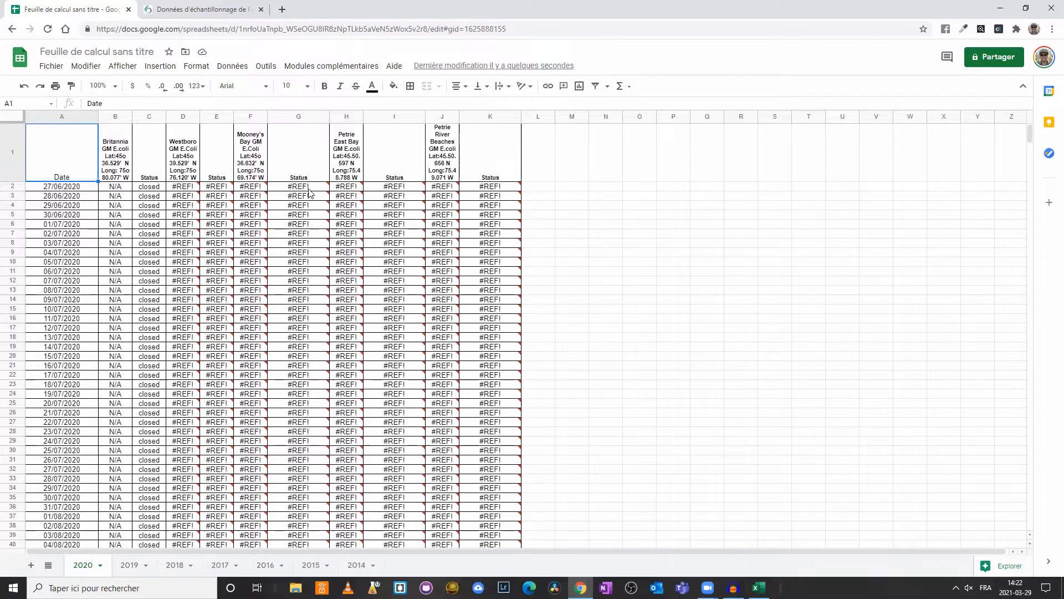
# Inspect the error details and the formula of cell G2 on the 2020 sheet.
pyautogui.moveTo(298, 188)
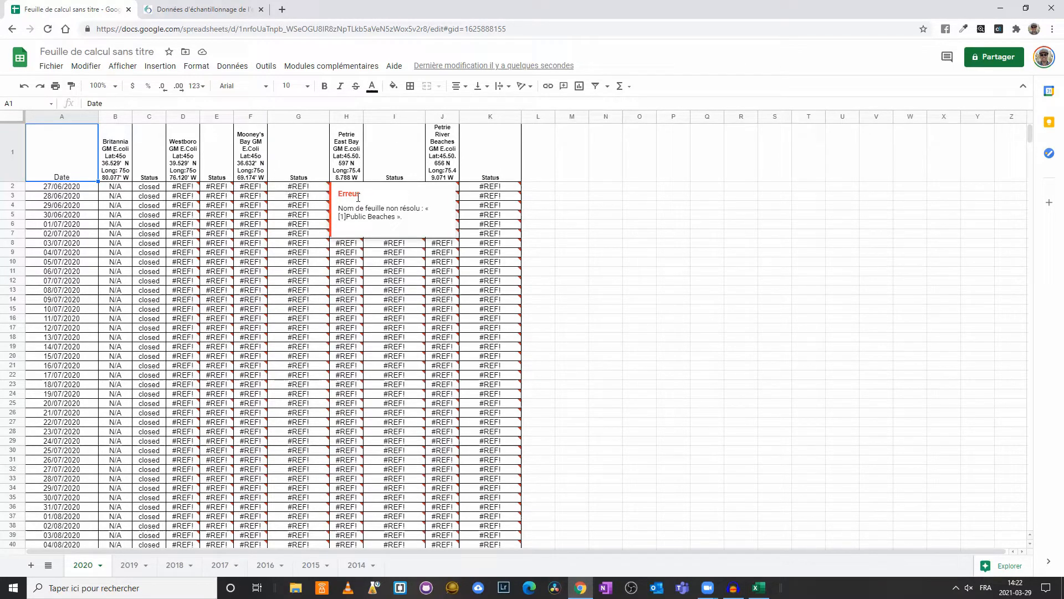
pyautogui.doubleClick(301, 187)
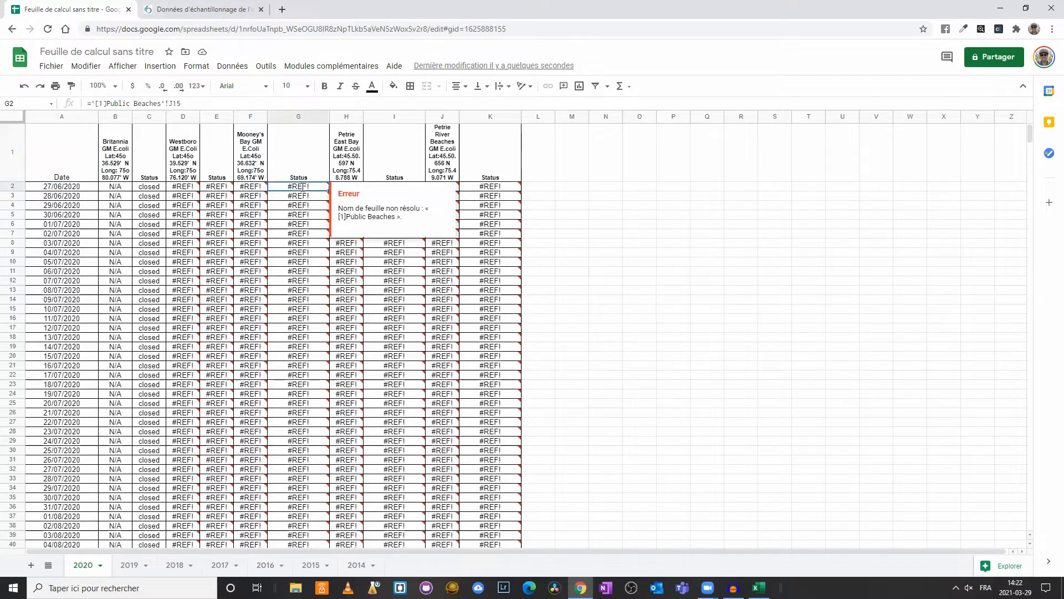
pyautogui.click(586, 300)
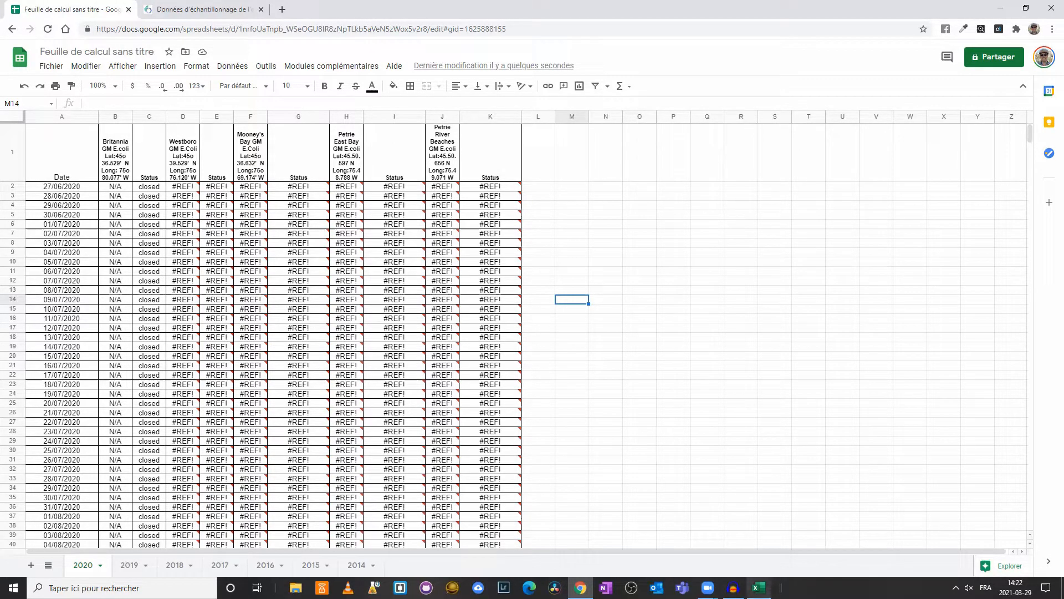
# Switch to the Excel workbook and copy the whole 2020 table, A1:K66.
pyautogui.moveTo(759, 587)
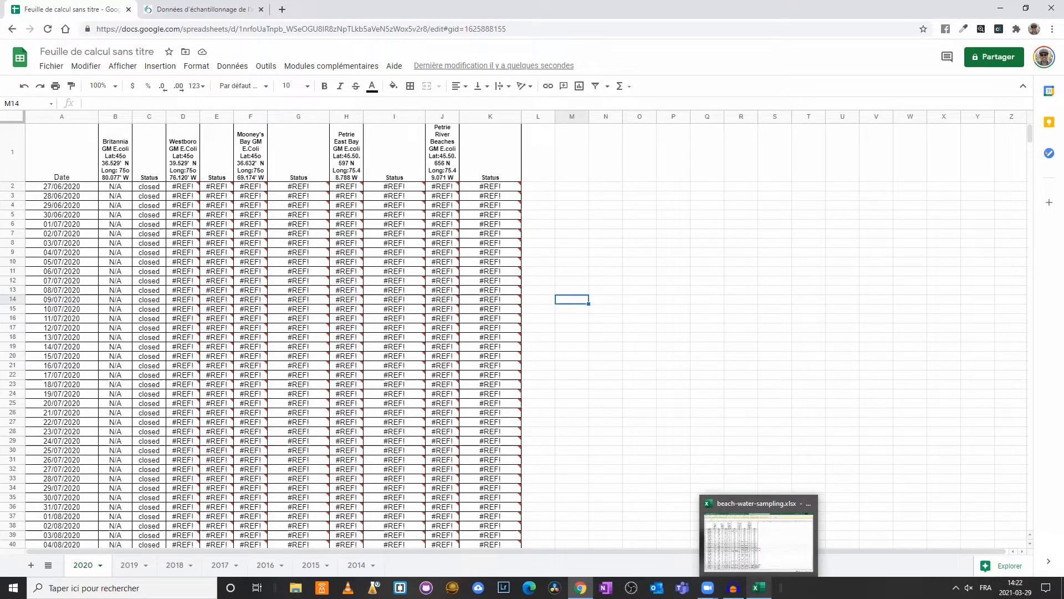
pyautogui.click(758, 541)
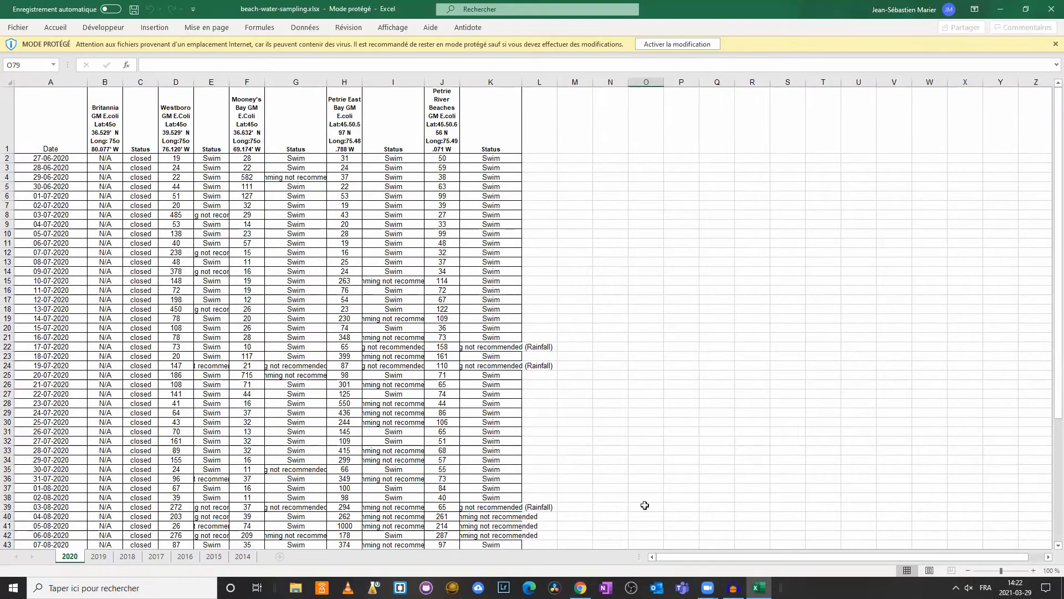
pyautogui.click(66, 137)
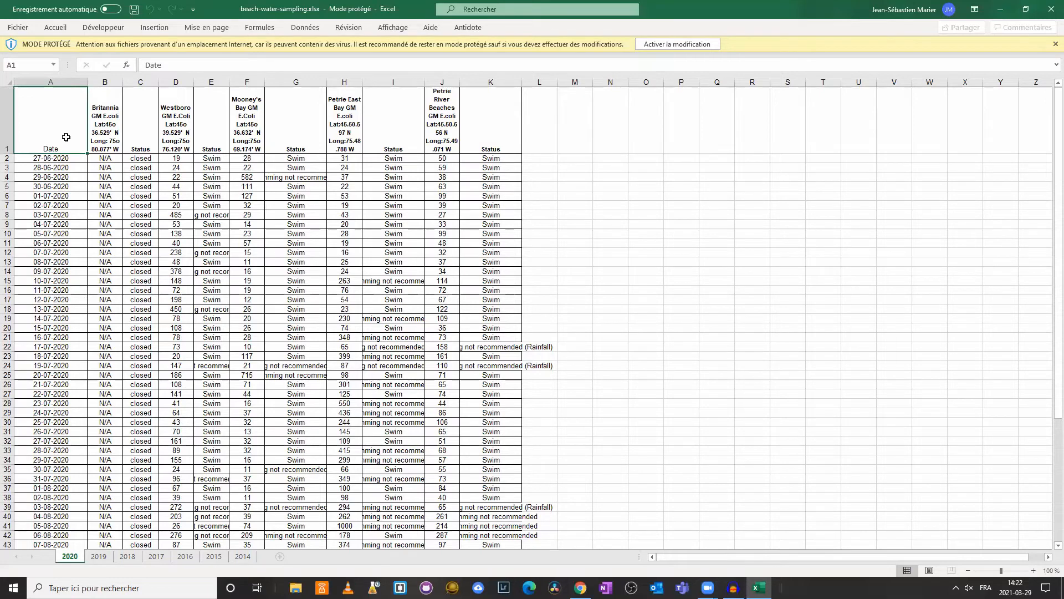
pyautogui.hotkey('ctrl', 'shift', 'End')
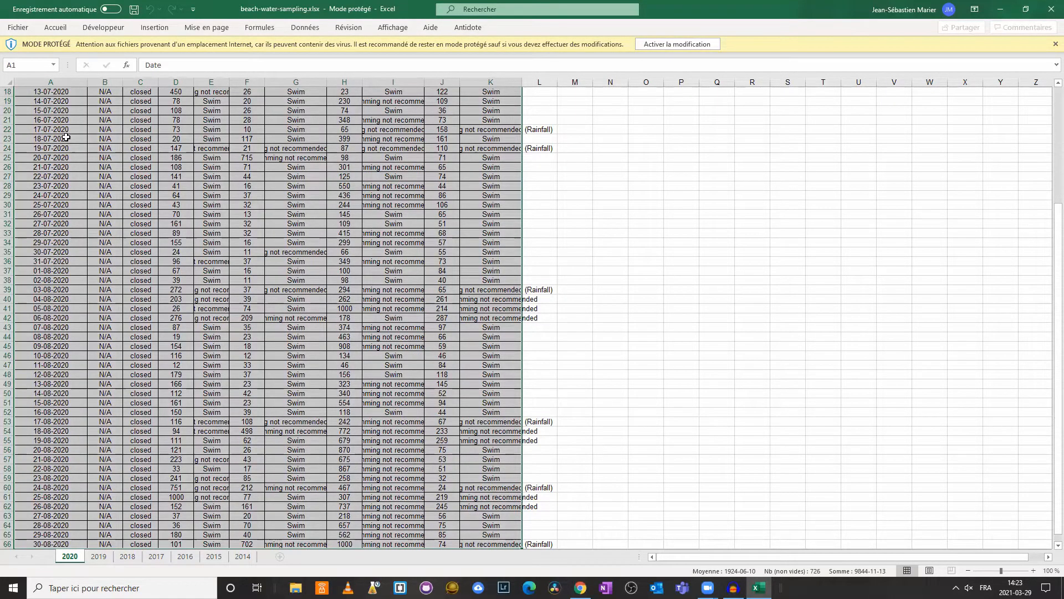
pyautogui.hotkey('ctrl', 'c')
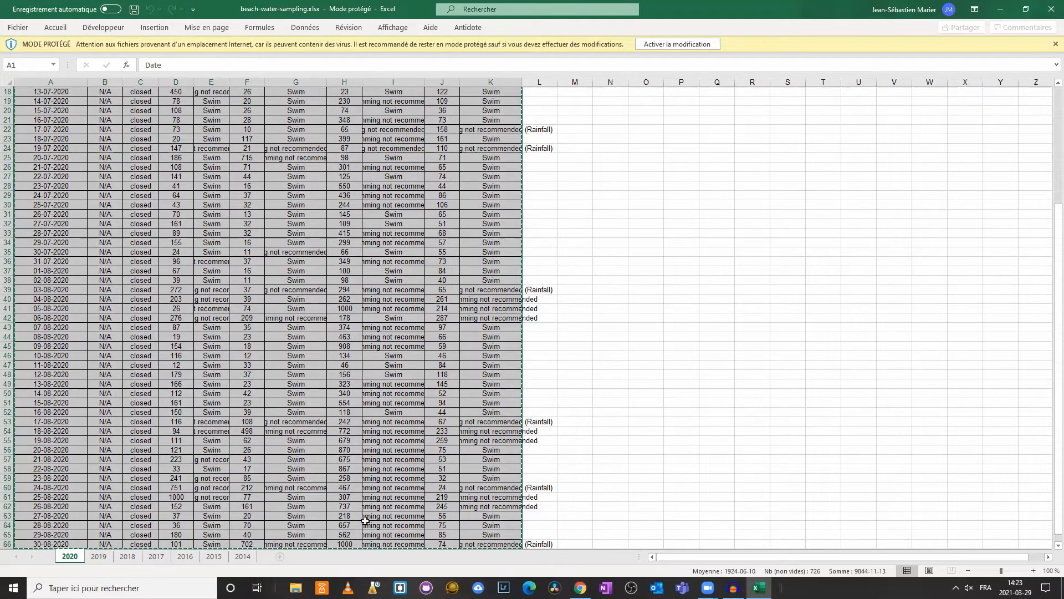
# Switch back to Google Sheets and paste only the values of the copied table at A1 on the 2020 sheet.
pyautogui.click(580, 587)
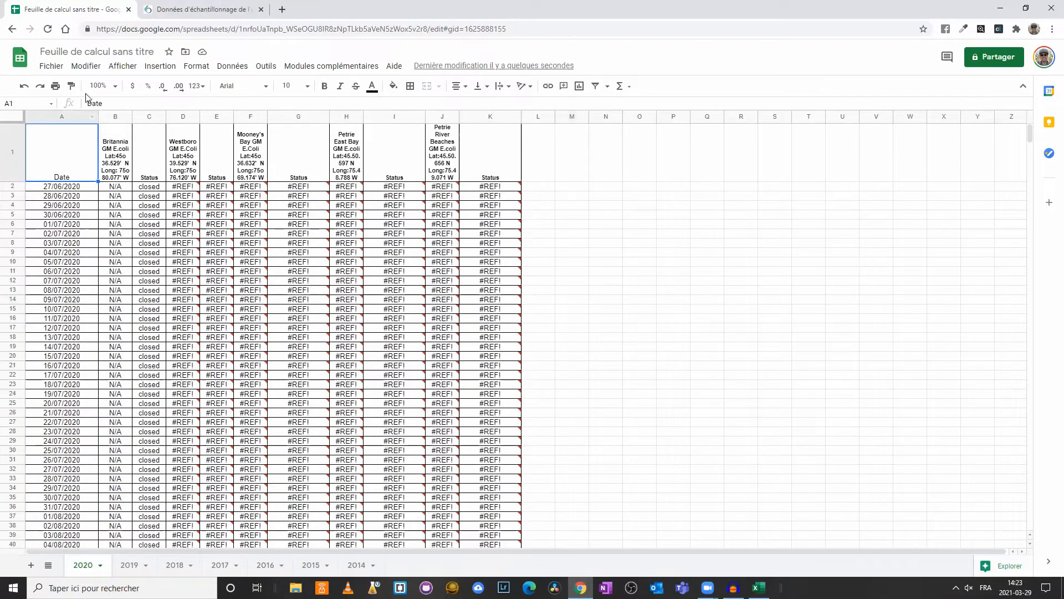
pyautogui.click(159, 67)
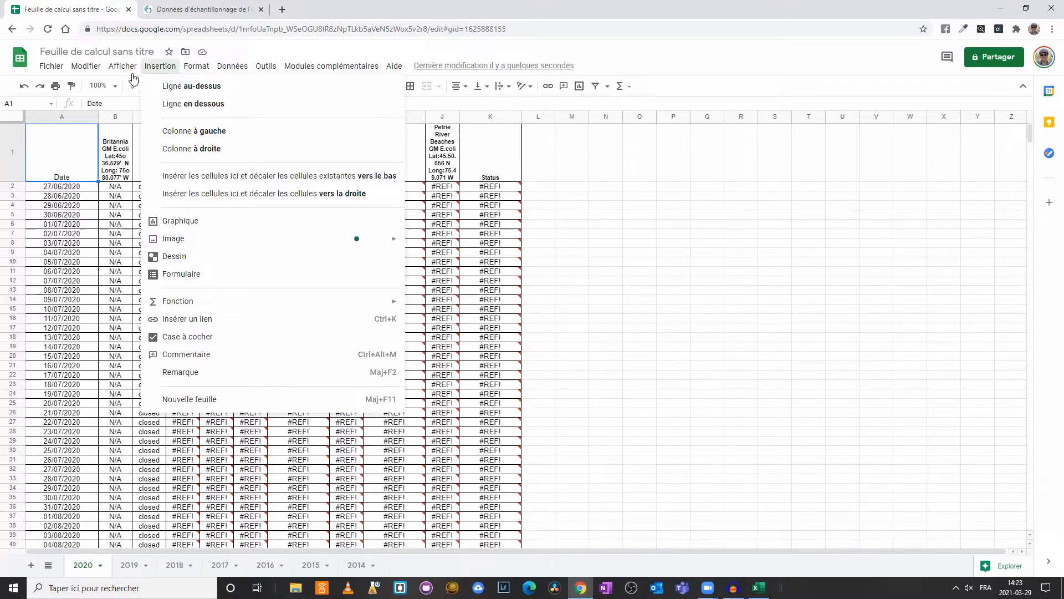
pyautogui.moveTo(83, 67)
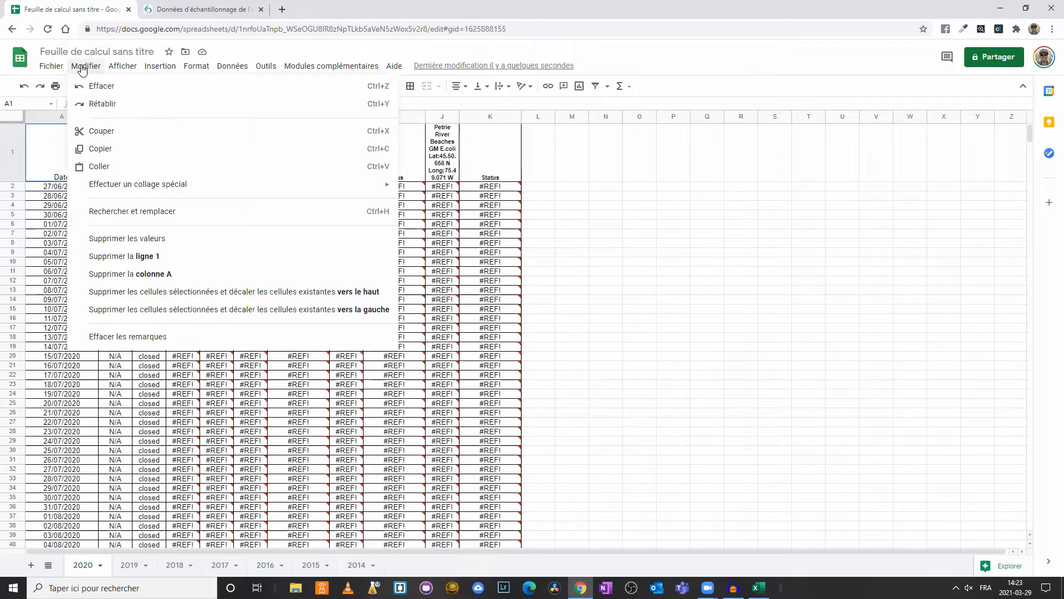
pyautogui.moveTo(140, 190)
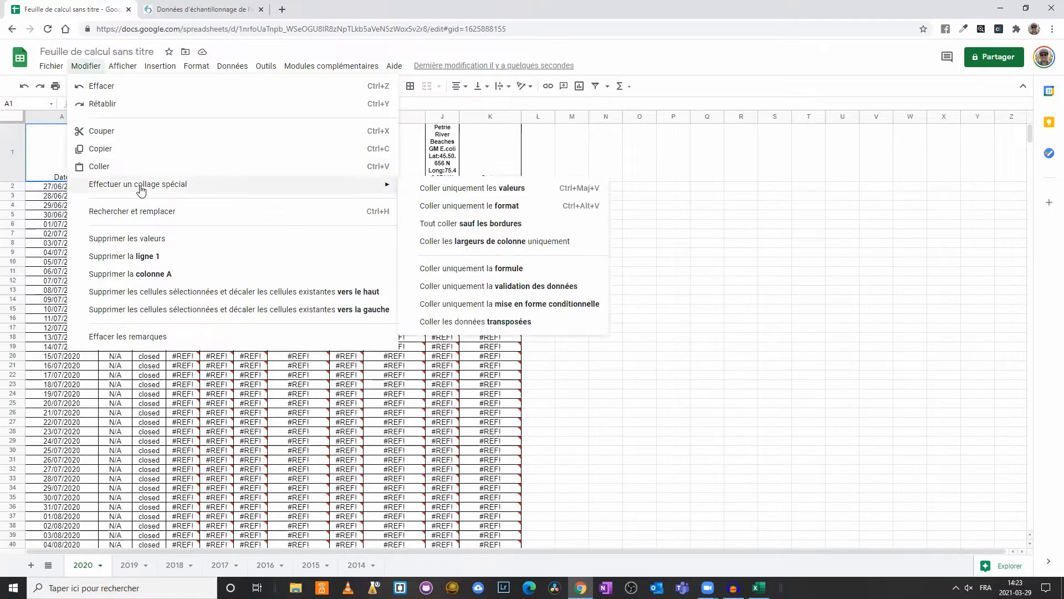
pyautogui.click(505, 189)
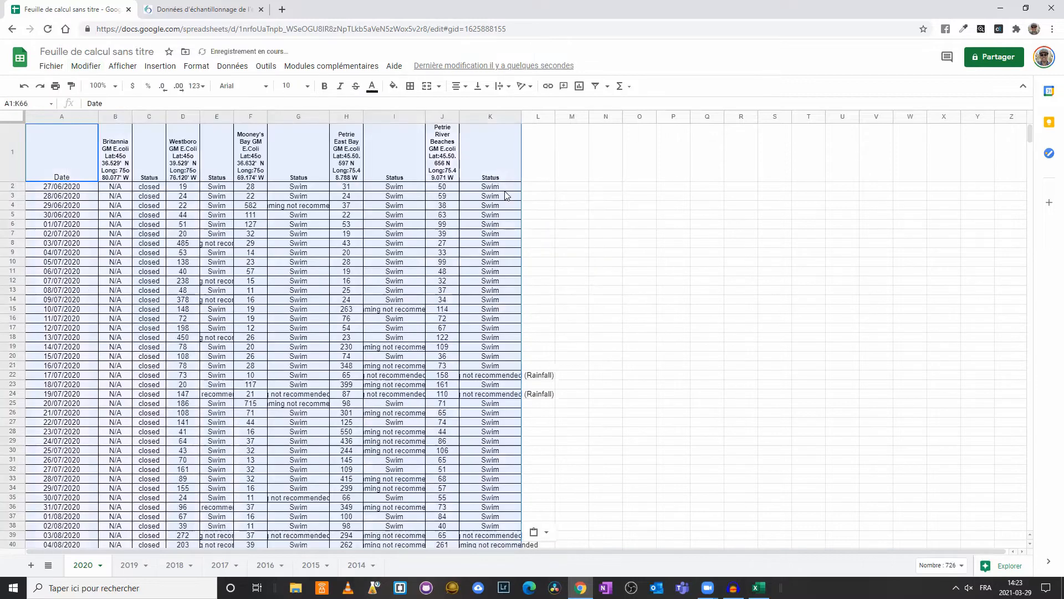
pyautogui.click(612, 294)
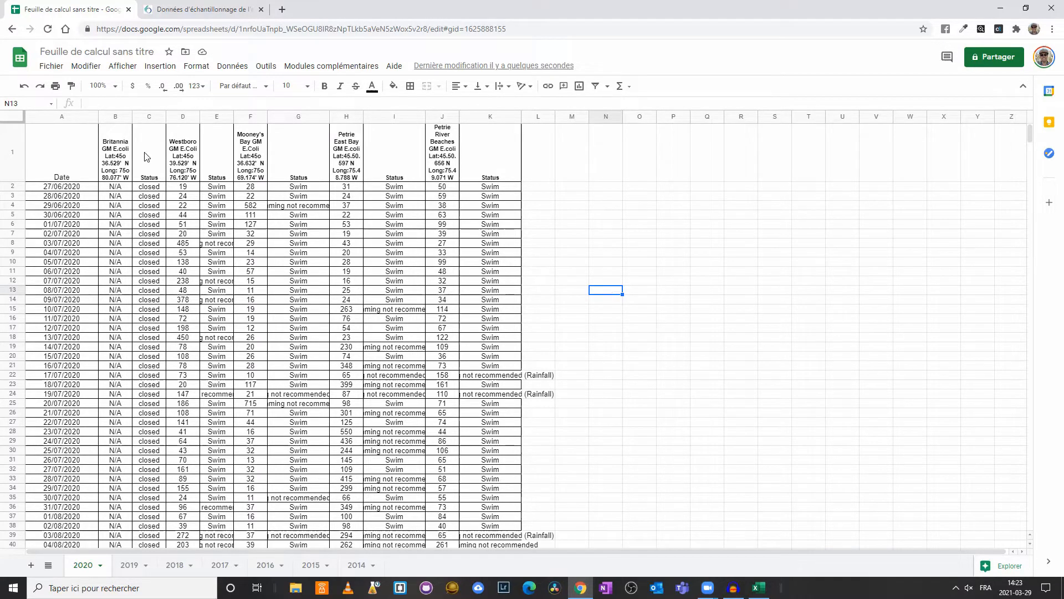
# Freeze the header row of the 2020 sheet and check it against the last rows of data.
pyautogui.click(12, 153)
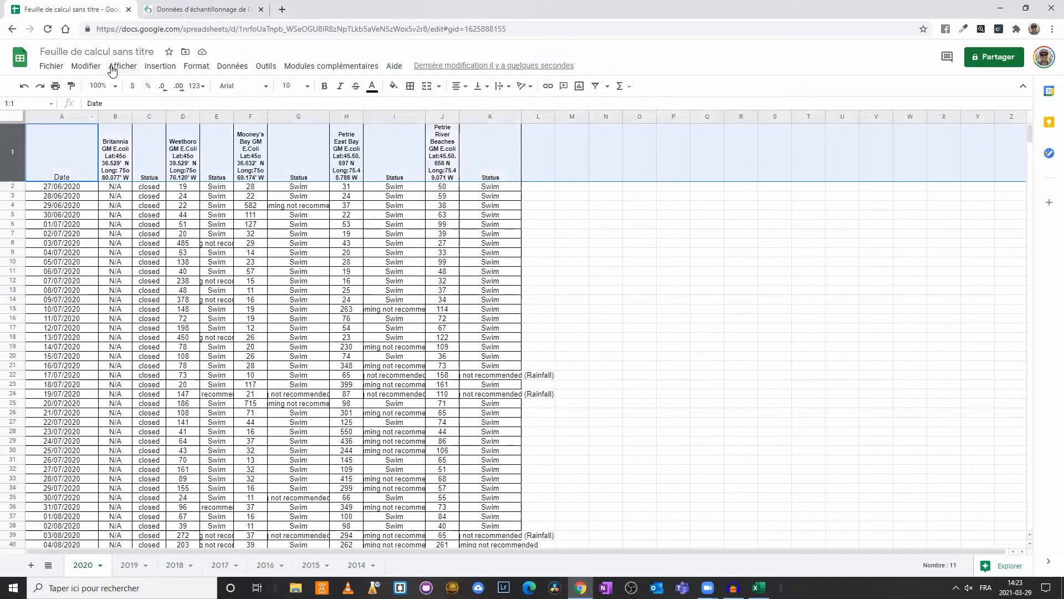
pyautogui.click(112, 69)
pyautogui.moveTo(139, 86)
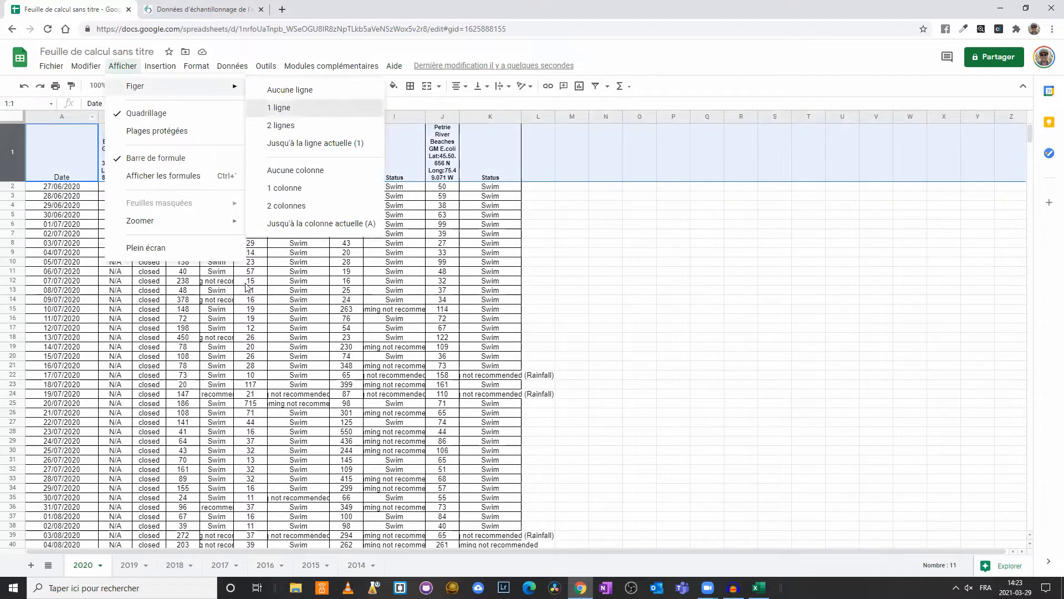
pyautogui.click(279, 107)
pyautogui.click(211, 359)
pyautogui.scroll(-6, 212, 359)
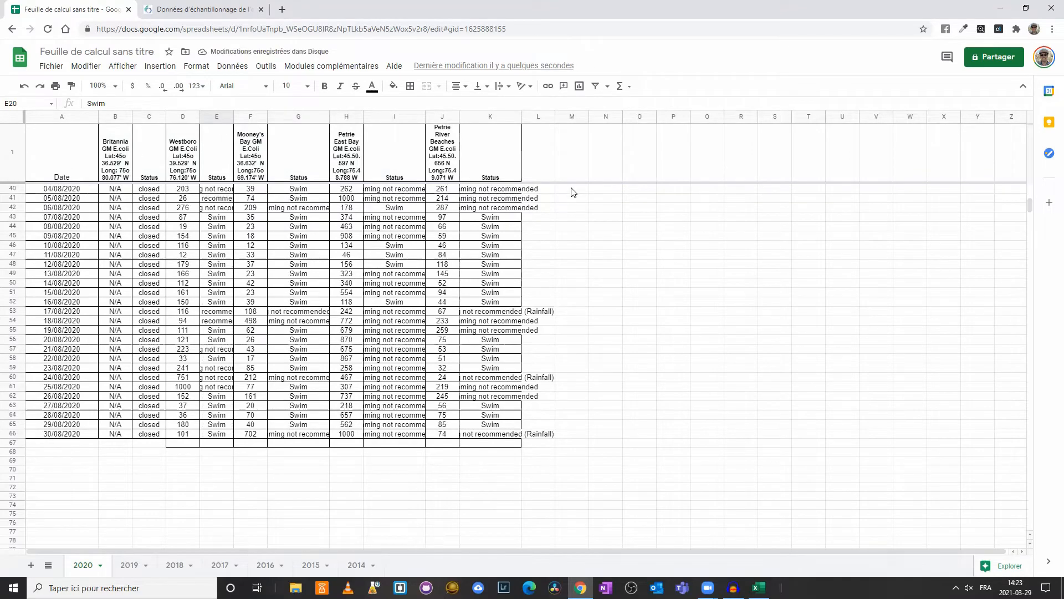
# Fit the widths of the Status columns E, G, I and K on the 2020 sheet to their contents.
pyautogui.scroll(7, 622, 309)
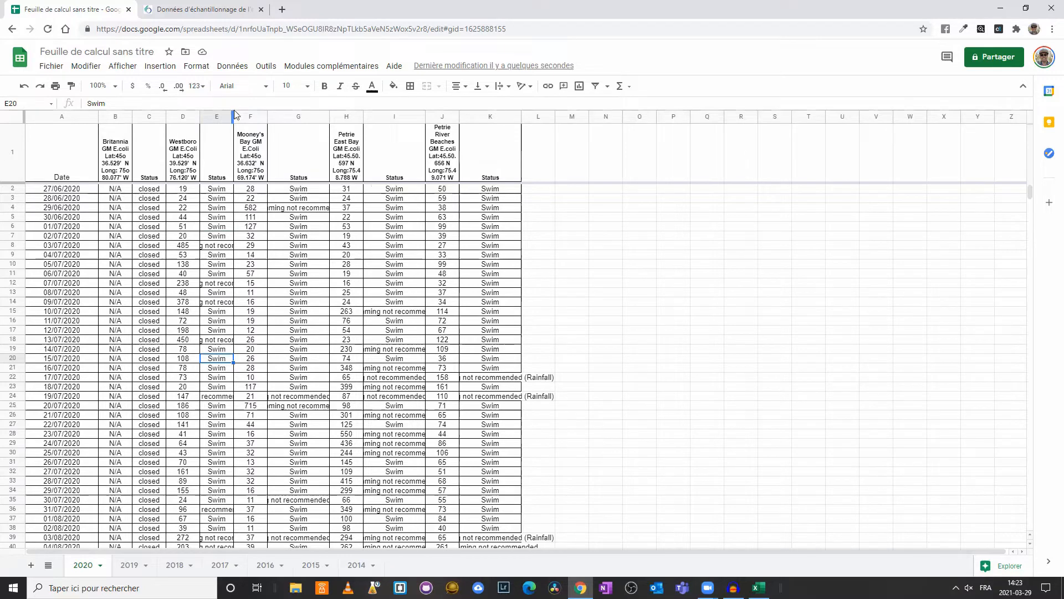
pyautogui.doubleClick(233, 115)
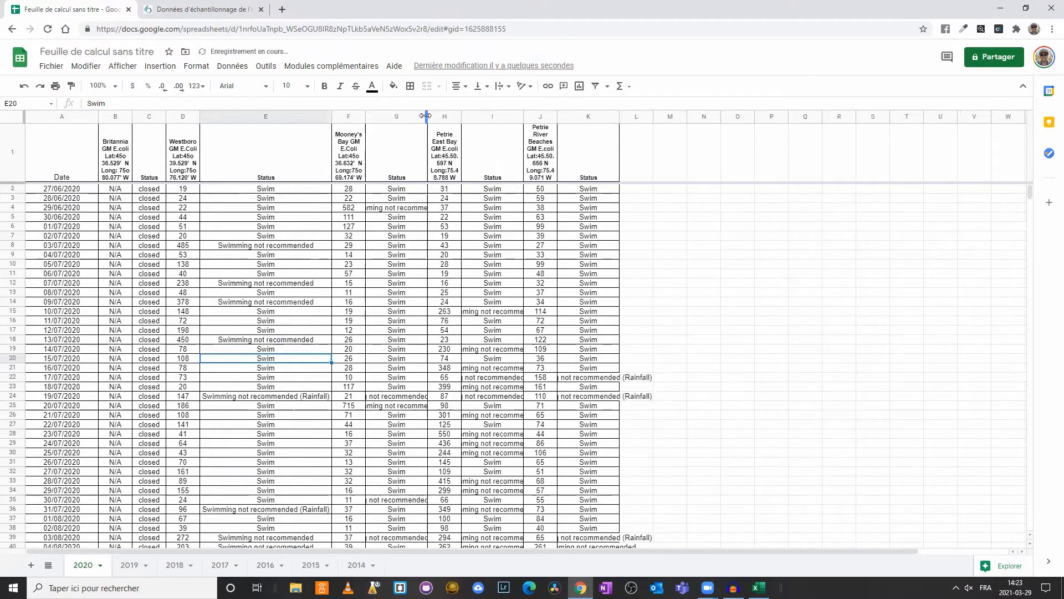
pyautogui.doubleClick(426, 115)
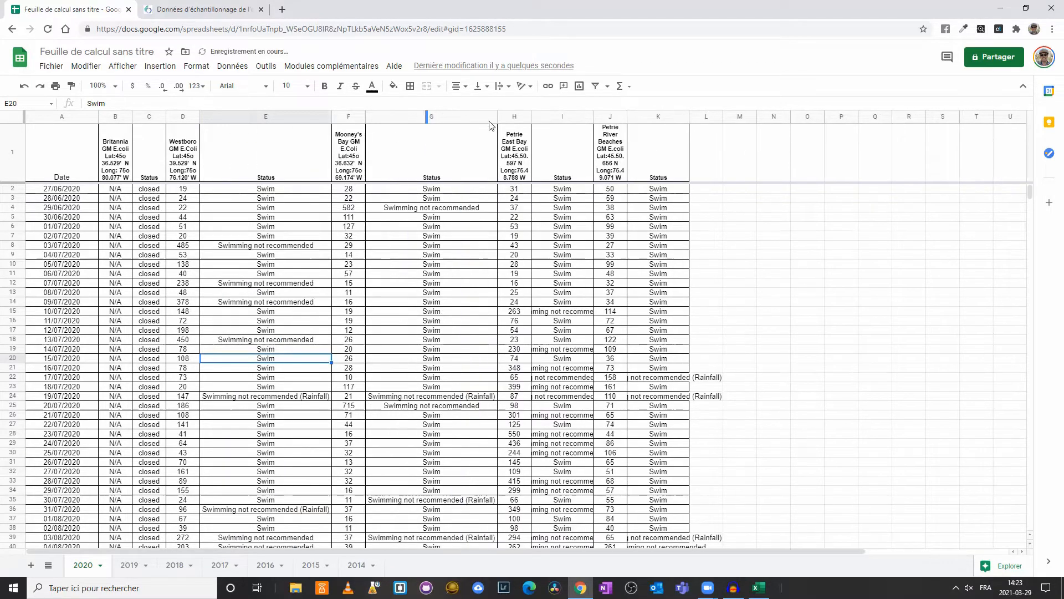
pyautogui.doubleClick(593, 115)
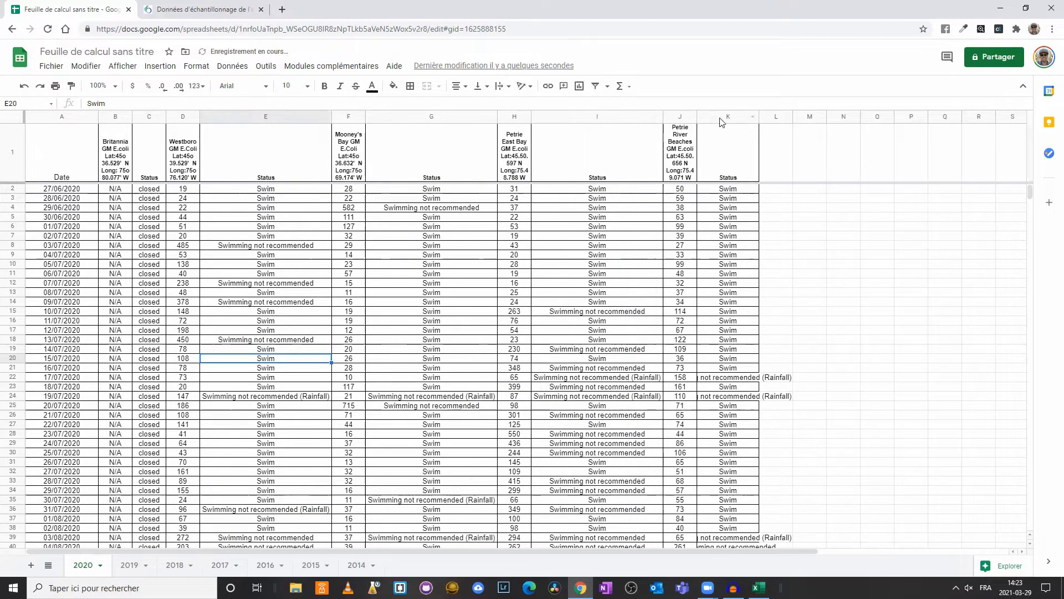
pyautogui.doubleClick(758, 117)
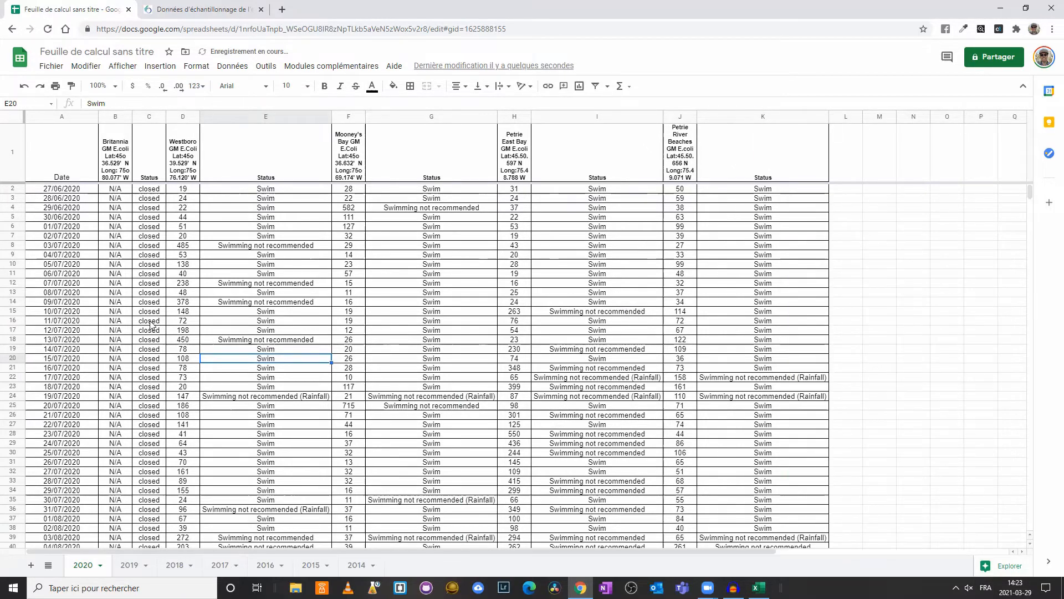
# Examine the E. coli readings of the Westboro, Mooney's Bay and Petrie East Bay columns from the first to the last row.
pyautogui.scroll(-4, 151, 324)
pyautogui.scroll(4, 152, 324)
pyautogui.click(183, 149)
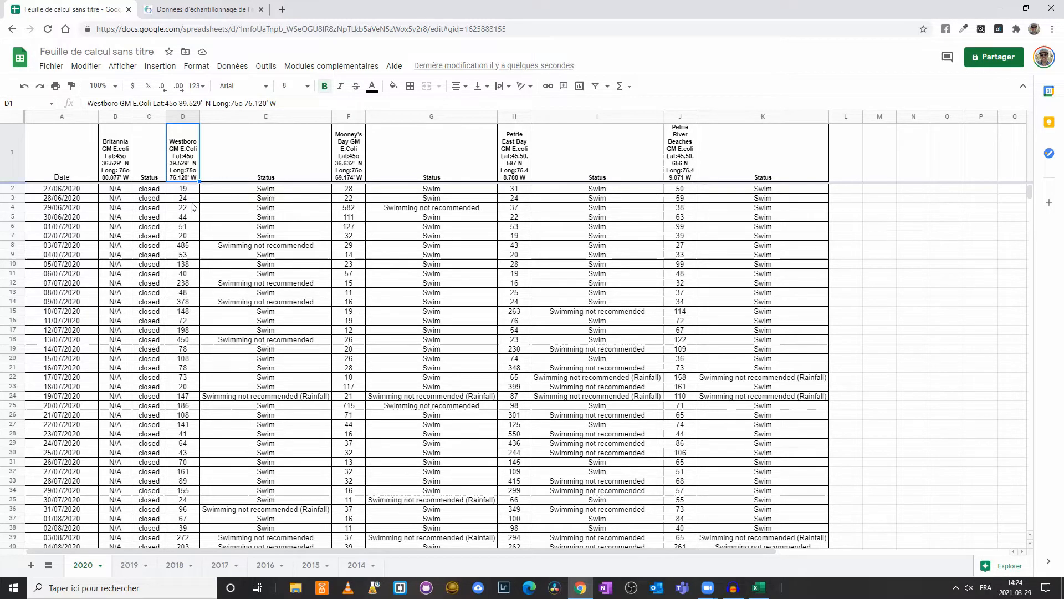
pyautogui.press('Down')
pyautogui.click(351, 189)
pyautogui.click(521, 191)
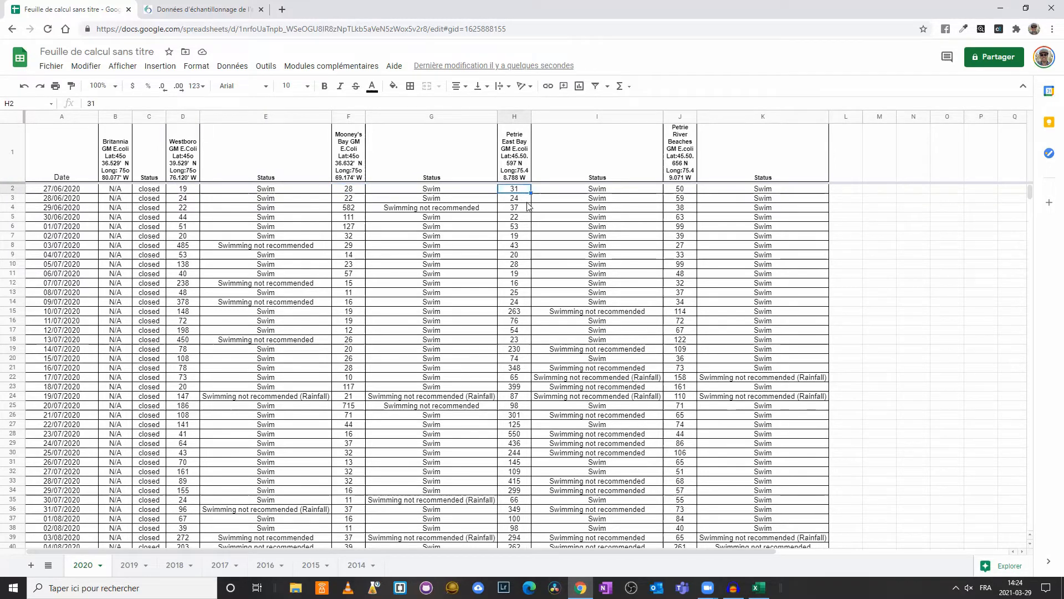
pyautogui.scroll(-2, 528, 206)
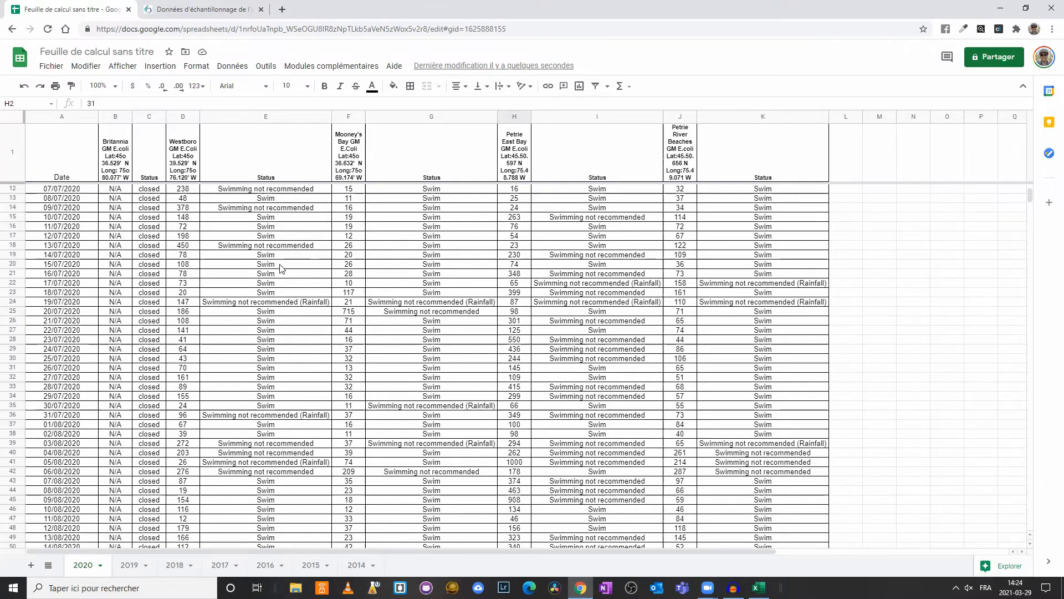
pyautogui.scroll(-8, 283, 268)
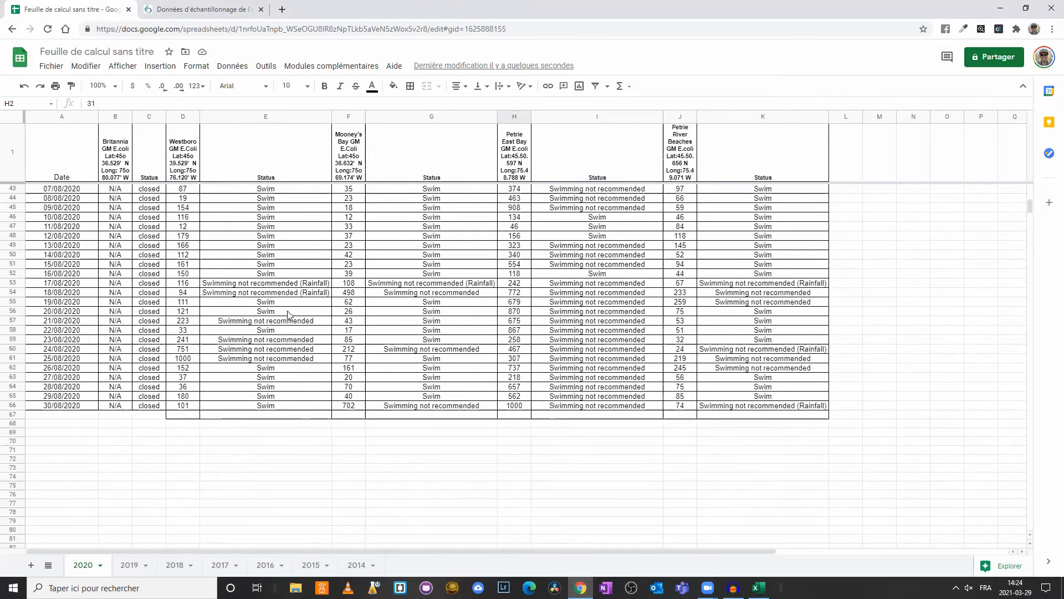
# Calculate the average of the Westboro E. coli readings in cell D68 with =AVERAGE(D2:D66).
pyautogui.click(188, 424)
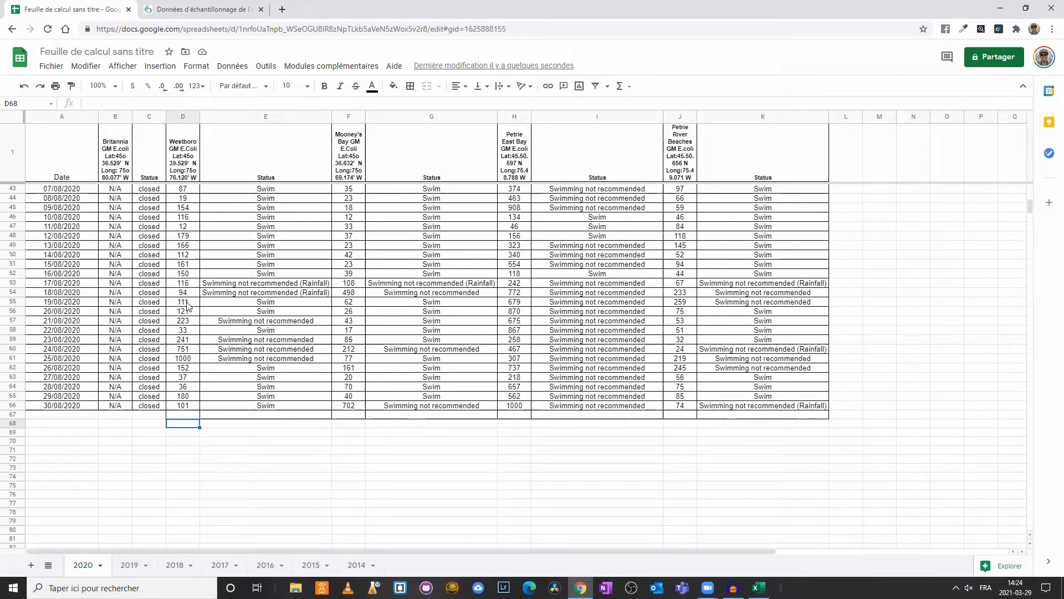
pyautogui.write('=AVERAGE')
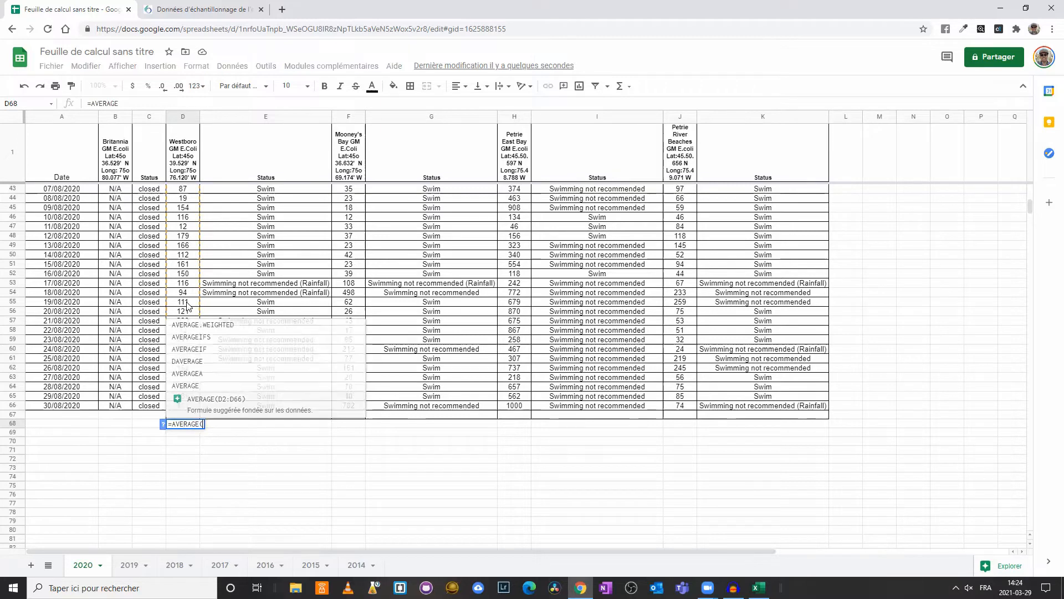
pyautogui.write('(')
pyautogui.moveTo(189, 406); pyautogui.dragTo(186, 190)
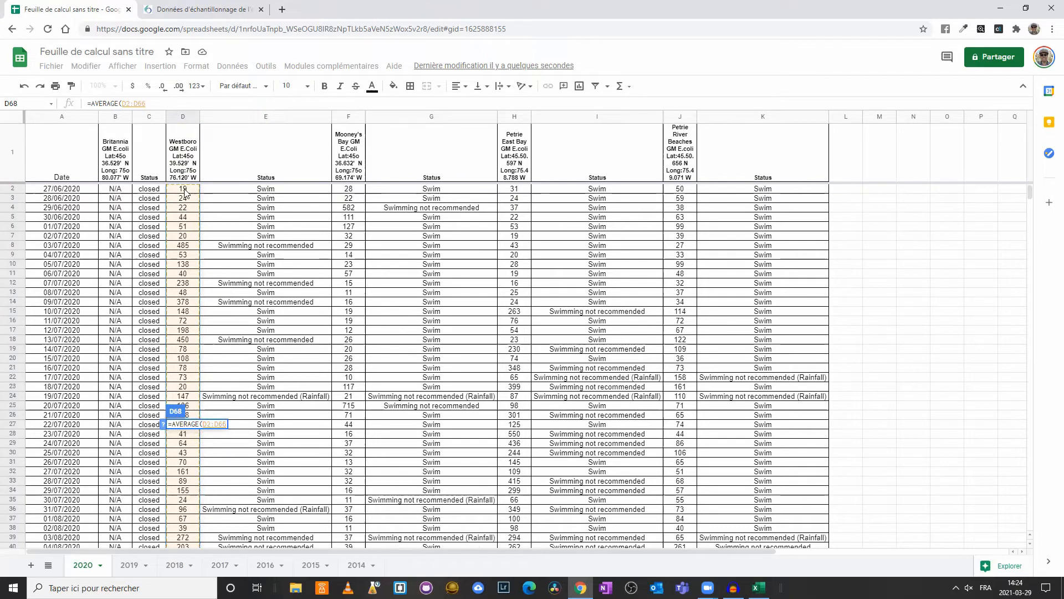
pyautogui.write(')')
pyautogui.press('Return')
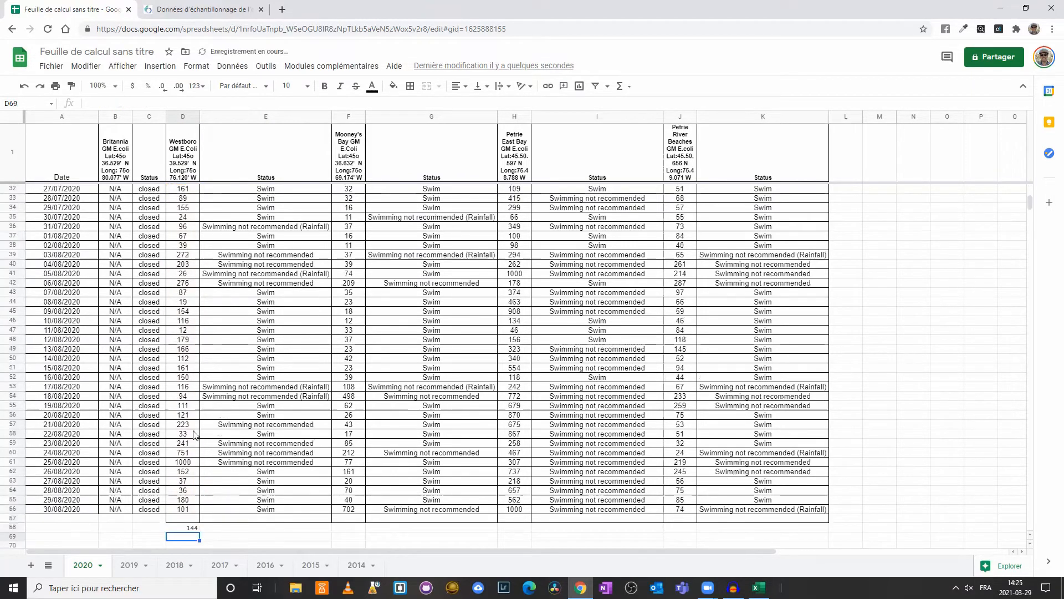
# Calculate the highest Mooney's Bay E. coli reading in cell F68 with =MAX(F2:F66).
pyautogui.scroll(-1, 185, 501)
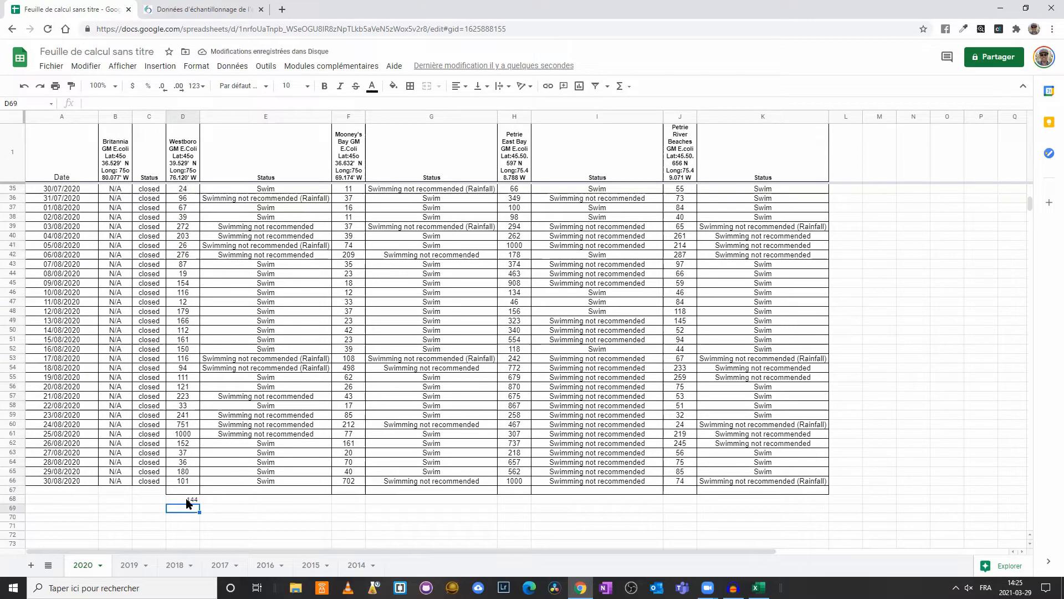
pyautogui.click(349, 498)
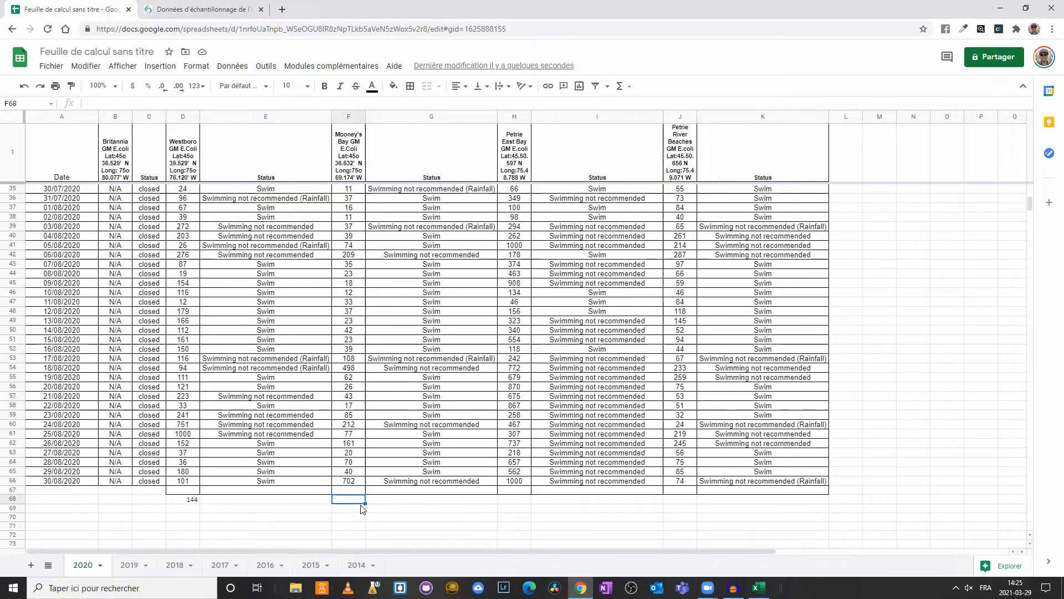
pyautogui.write('=MAX(')
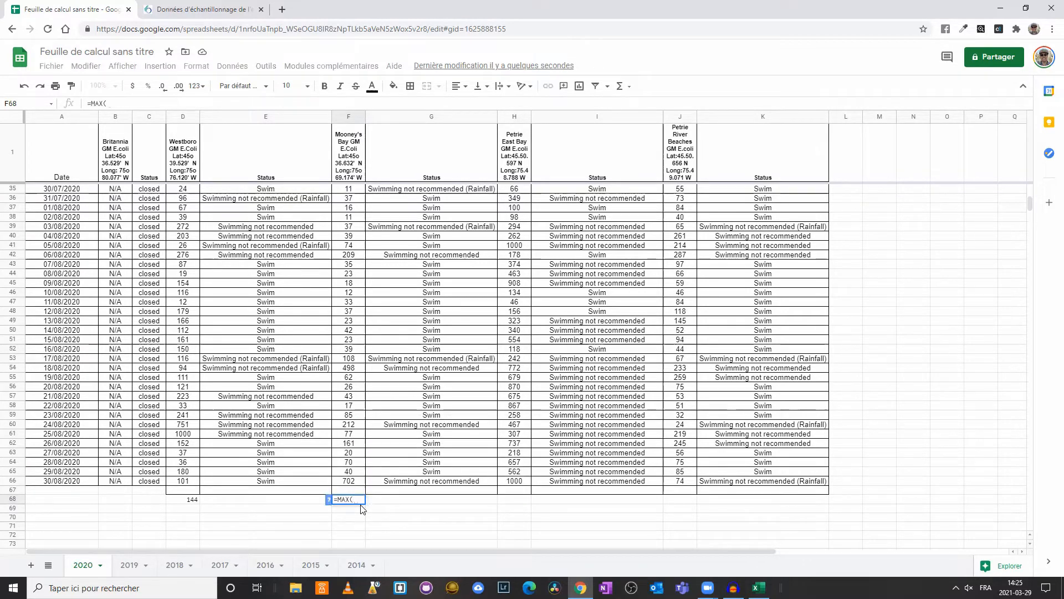
pyautogui.moveTo(357, 480); pyautogui.dragTo(349, 191)
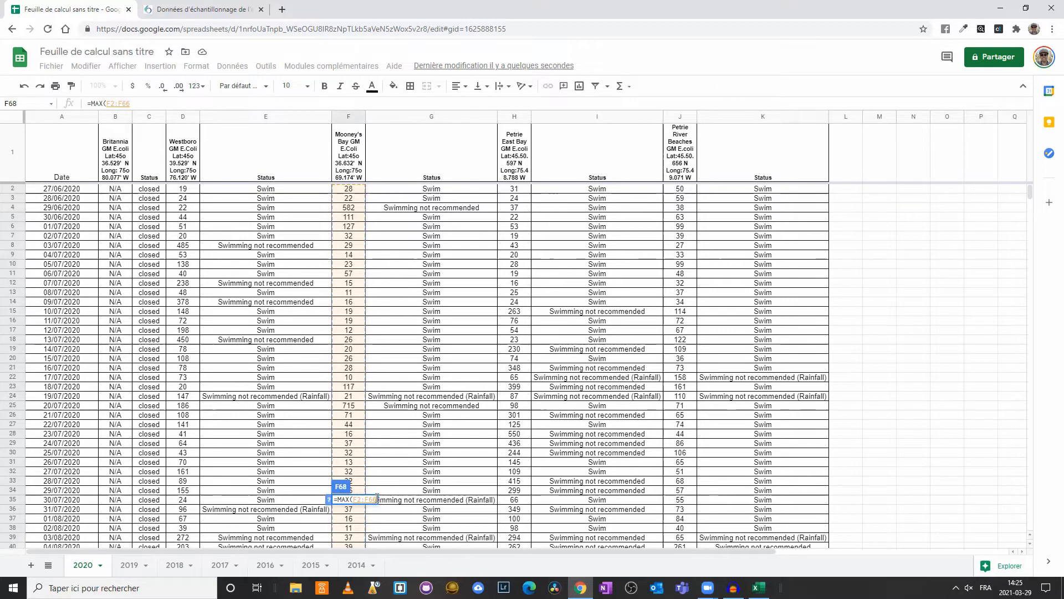
pyautogui.write(')')
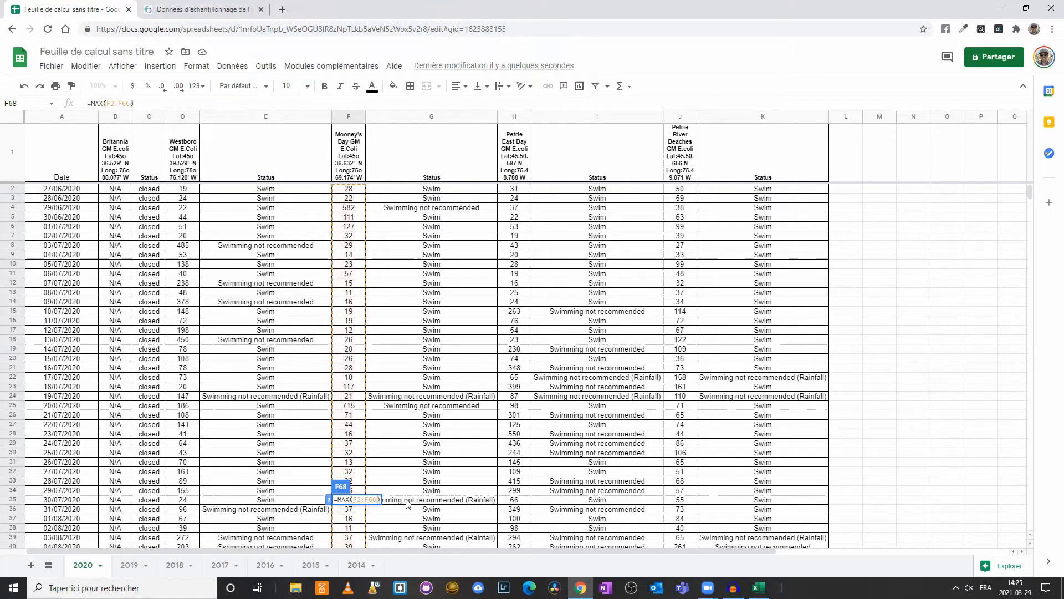
pyautogui.press('Return')
pyautogui.scroll(-2, 352, 503)
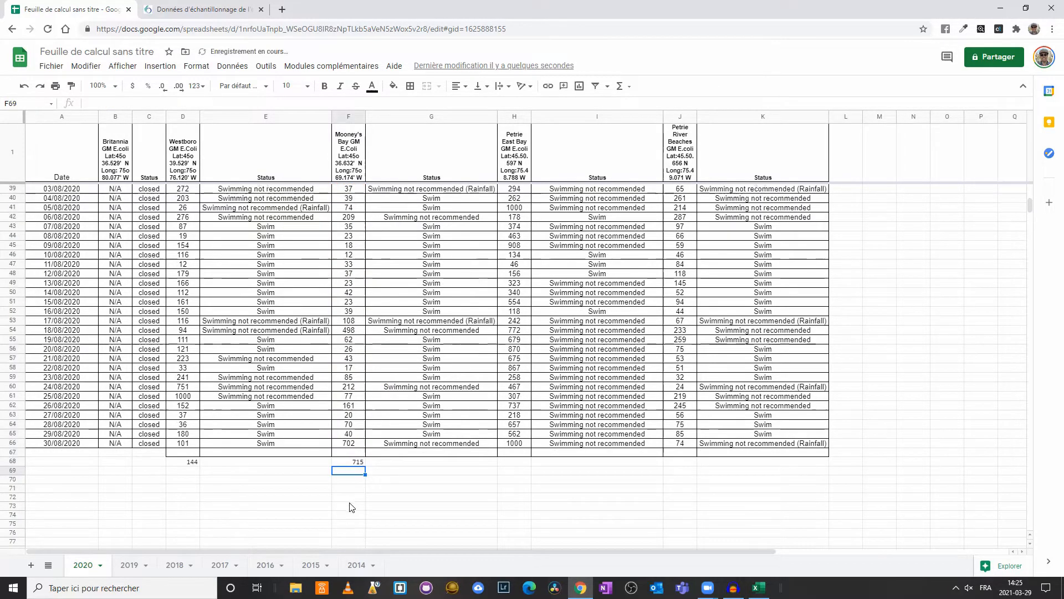
# Locate the reading in the Mooney's Bay column that matches the maximum in F68.
pyautogui.click(358, 462)
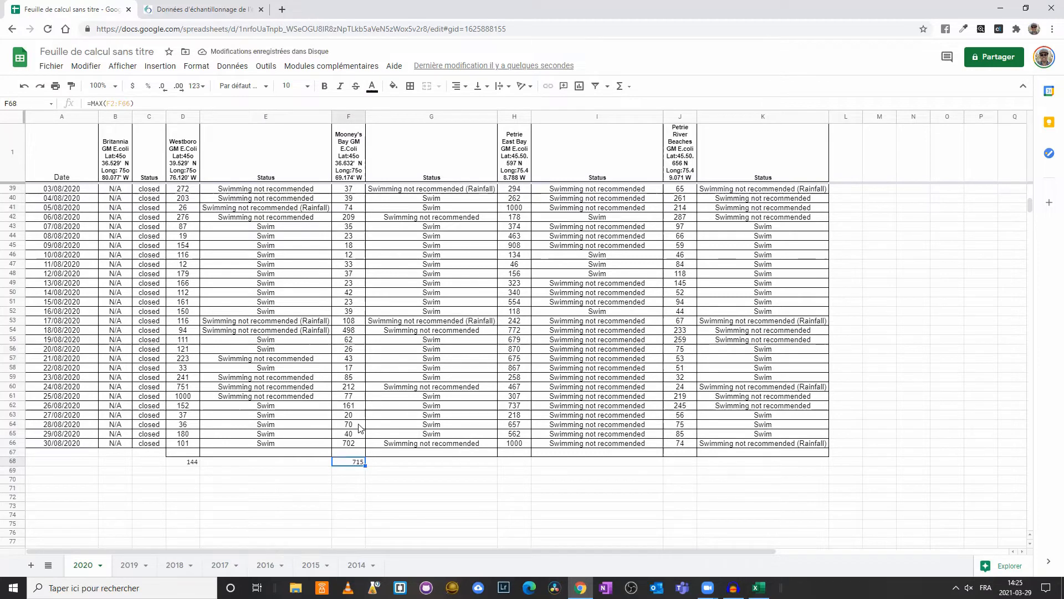
pyautogui.scroll(3, 364, 424)
pyautogui.scroll(1, 368, 419)
pyautogui.click(353, 246)
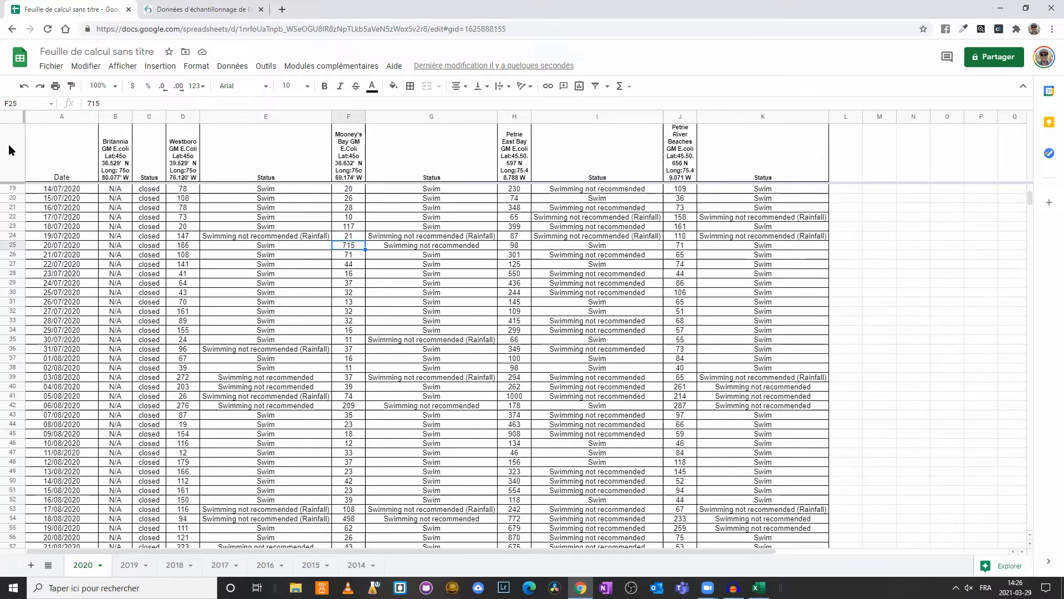
# Inspect the AVERAGE formula in D68 and the MAX formula in F68.
pyautogui.scroll(-5, 8, 150)
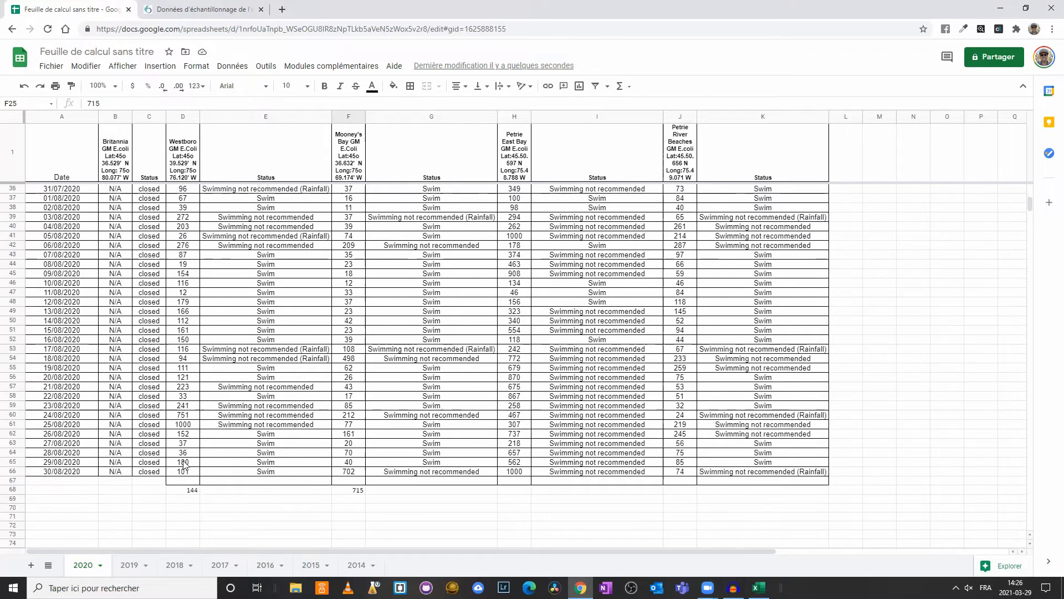
pyautogui.click(184, 491)
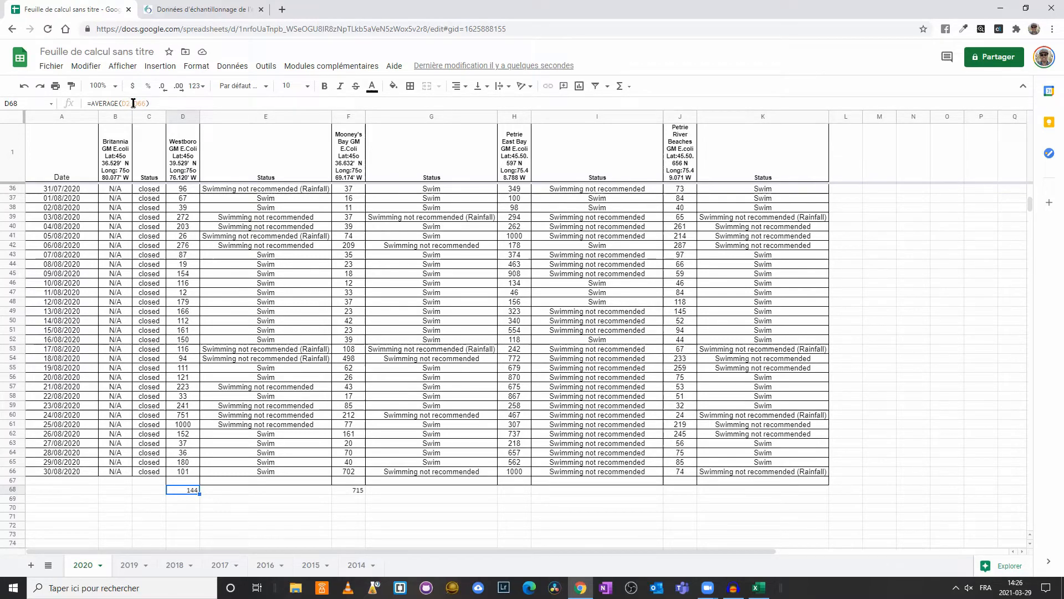
pyautogui.click(88, 104)
pyautogui.moveTo(88, 104); pyautogui.dragTo(150, 106)
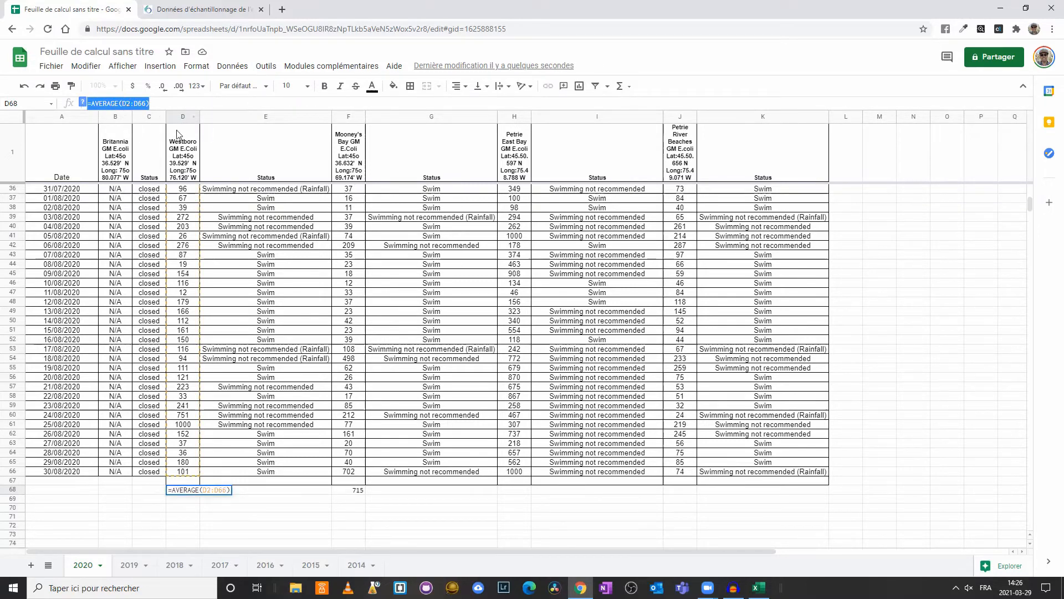
pyautogui.click(354, 491)
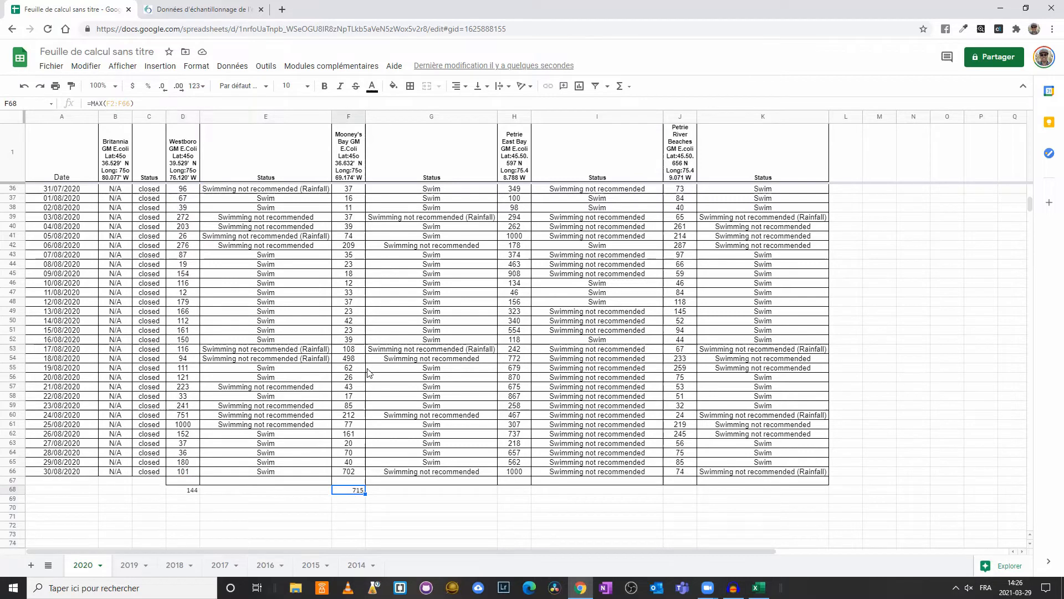
# Calculate the combined average of the four open beaches in cell D70 with =AVERAGE(D2:D66; F2:F66; H2:H66; J2:J66) and check its formula.
pyautogui.click(187, 509)
pyautogui.write('=AVERAGE(')
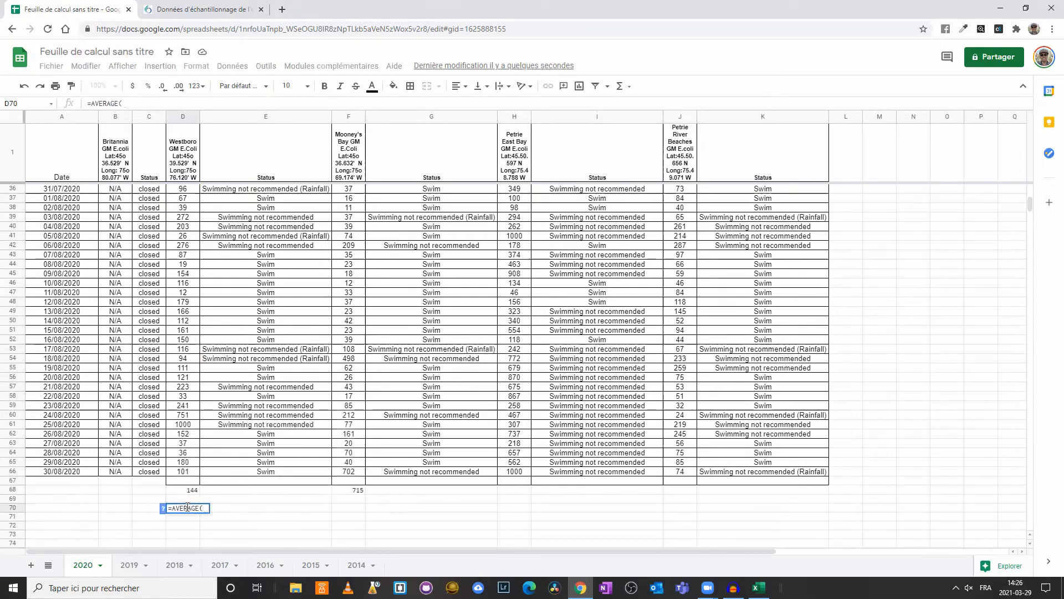
pyautogui.write('D2:D66;')
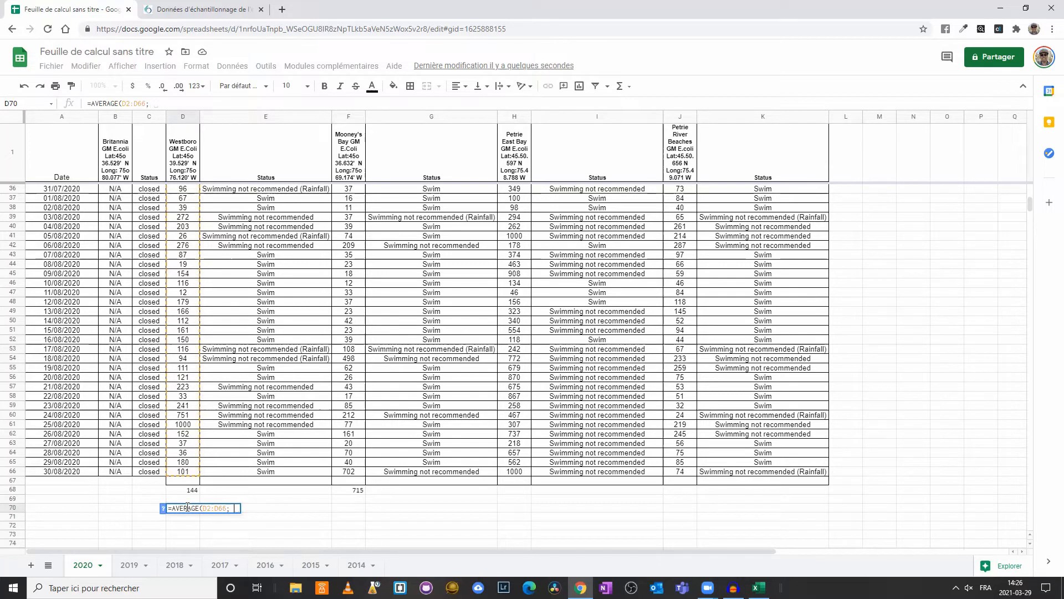
pyautogui.write('F2')
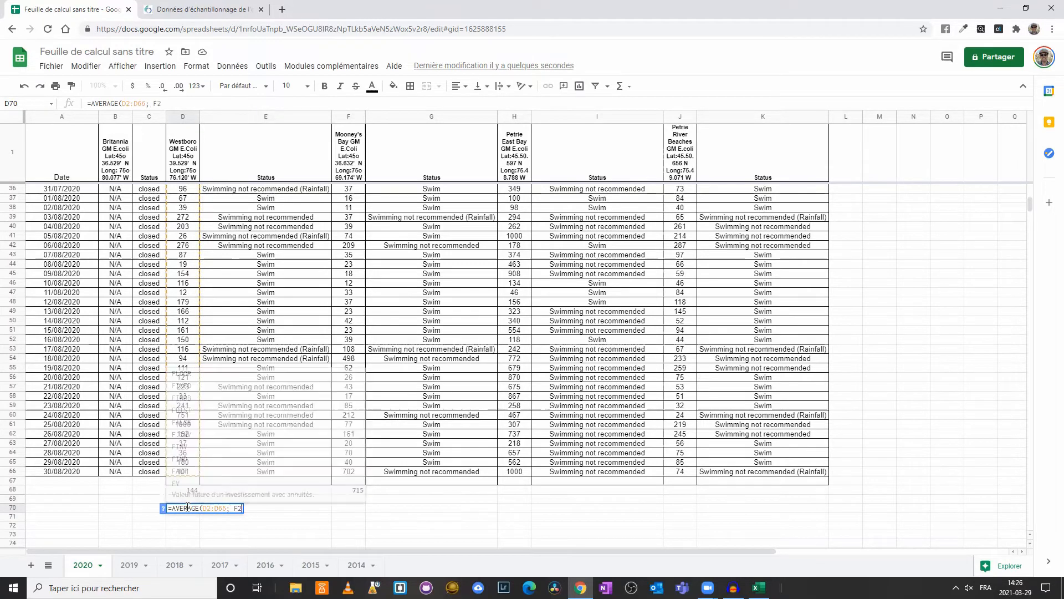
pyautogui.write(':F66')
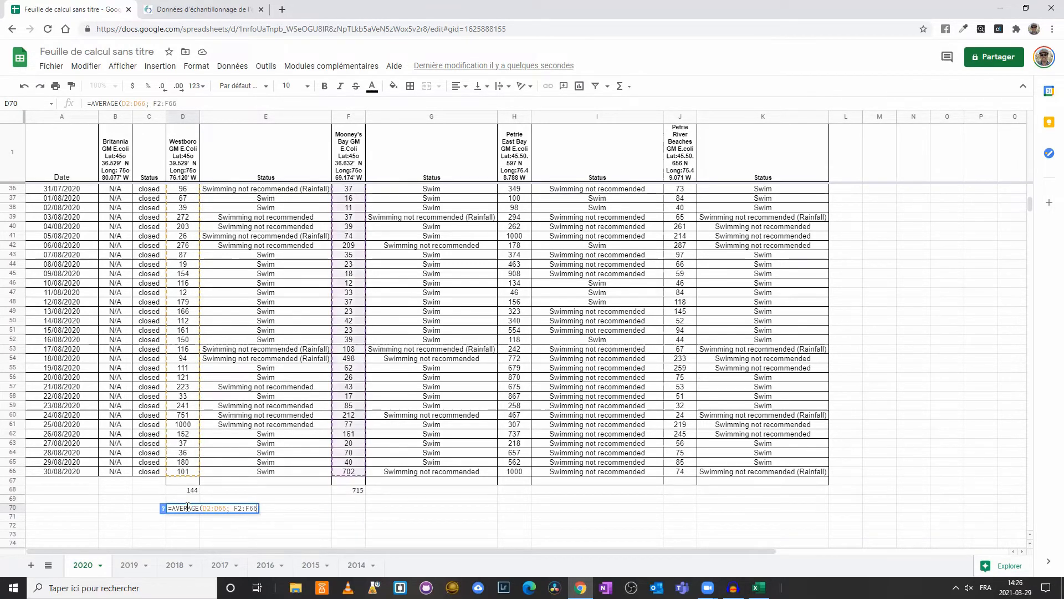
pyautogui.write('; H2:H66')
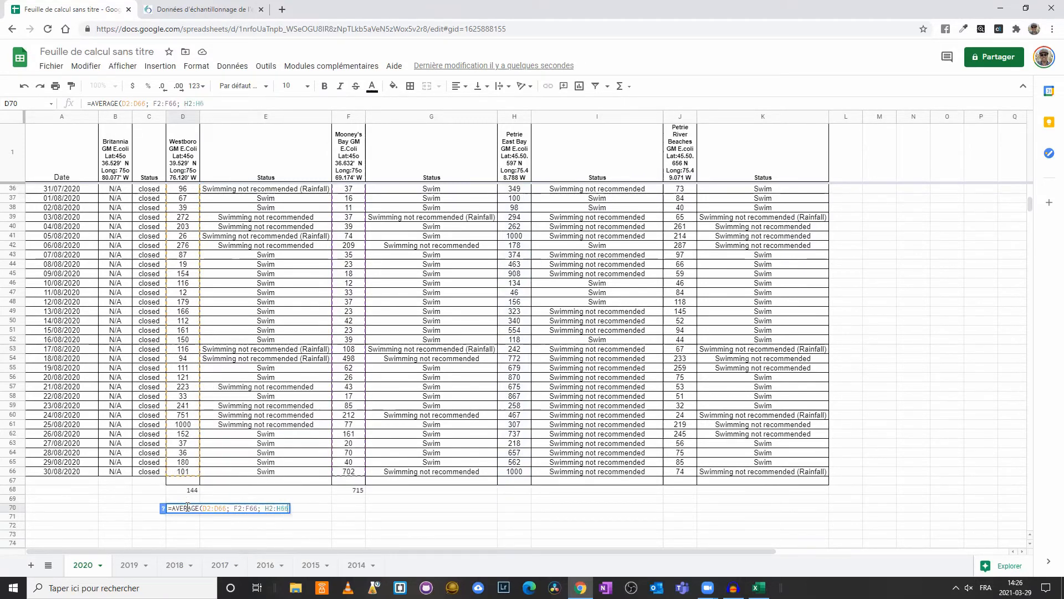
pyautogui.write('; ')
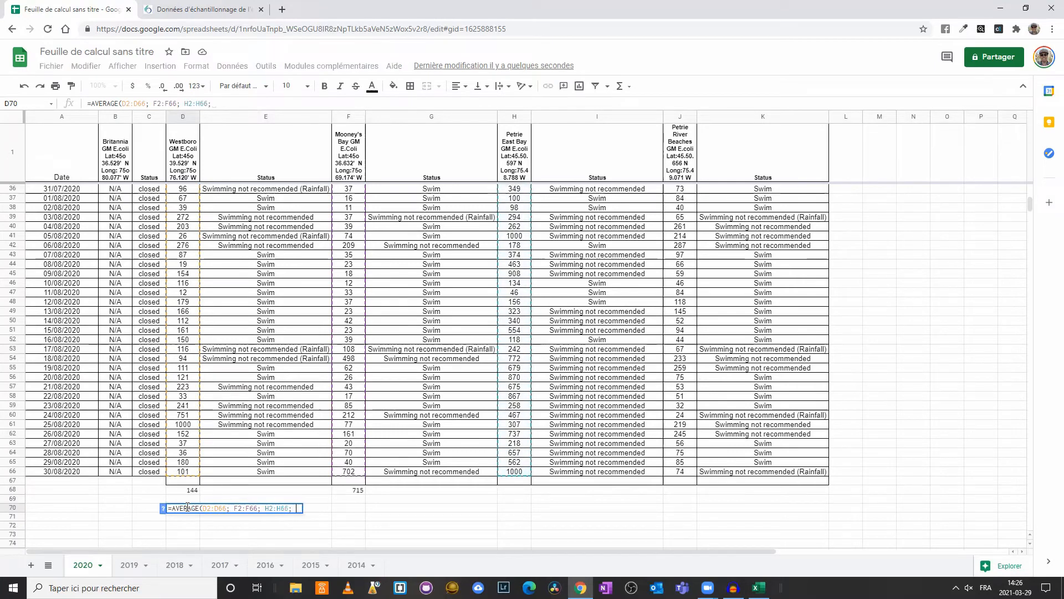
pyautogui.write('J2:')
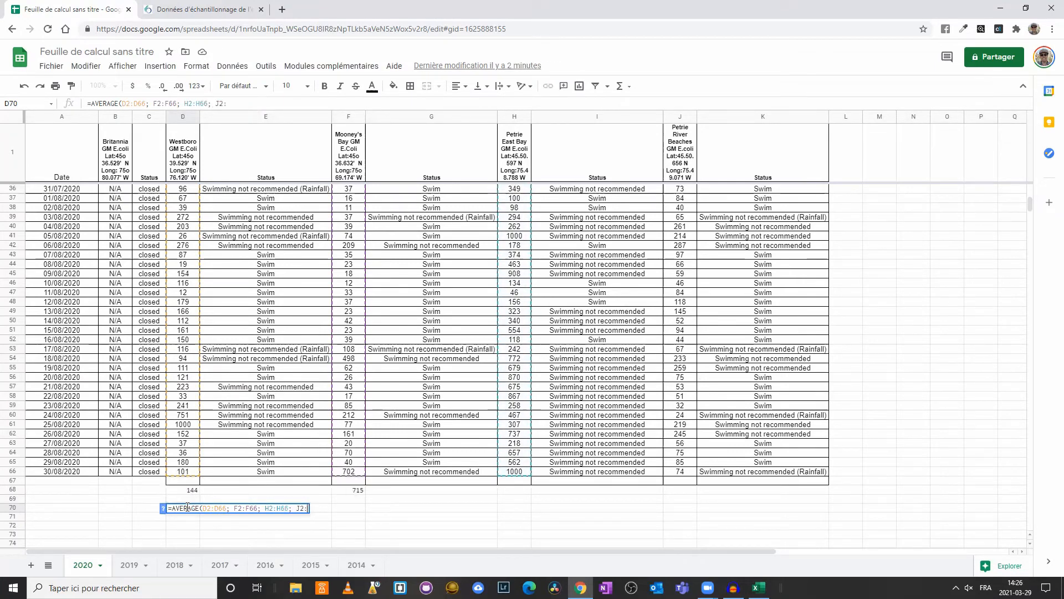
pyautogui.write('J')
pyautogui.write('66)')
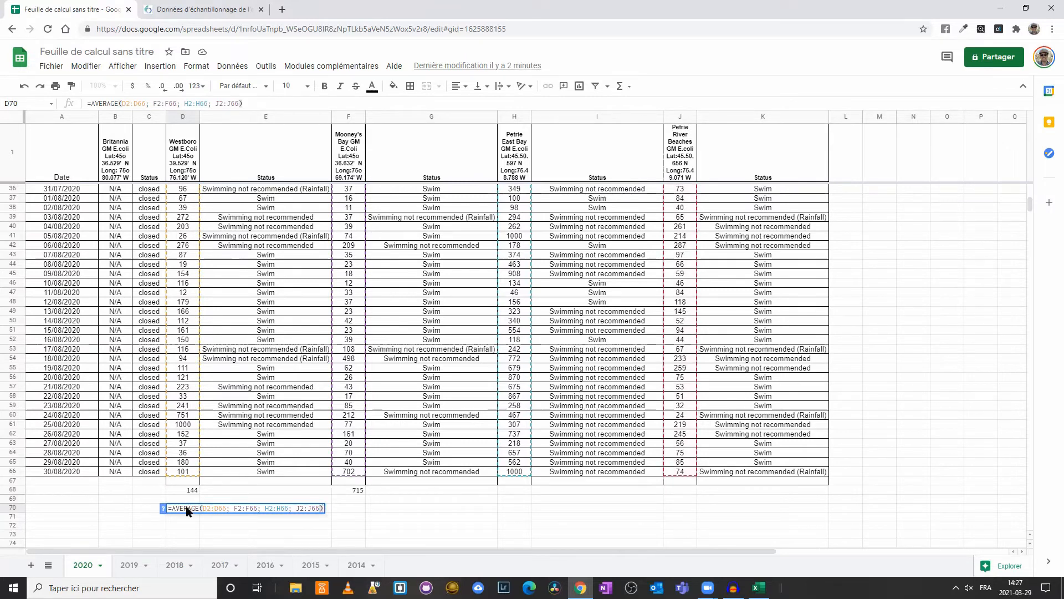
pyautogui.press('Return')
pyautogui.click(186, 508)
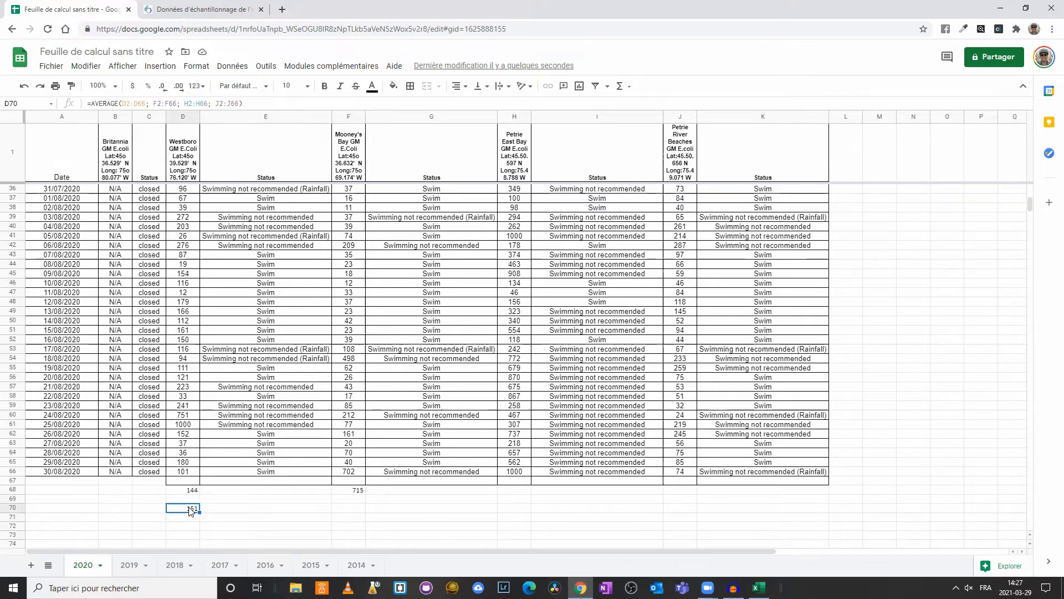
# Expand the dataset description on the Ottawa open data page and check the E. coli criteria for issuing swimming bans.
pyautogui.click(230, 15)
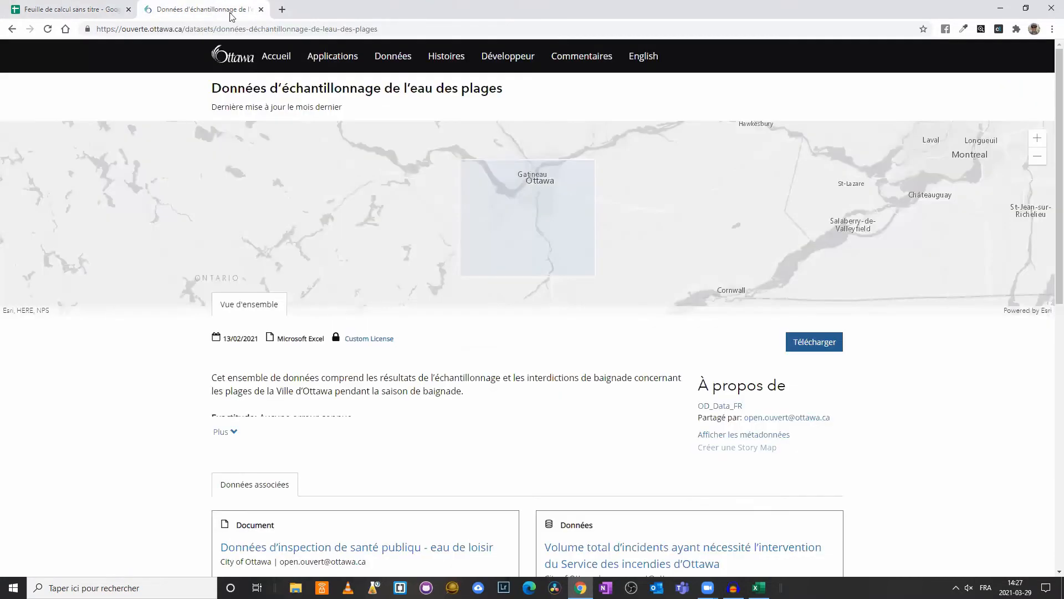
pyautogui.click(227, 431)
pyautogui.scroll(-5, 510, 404)
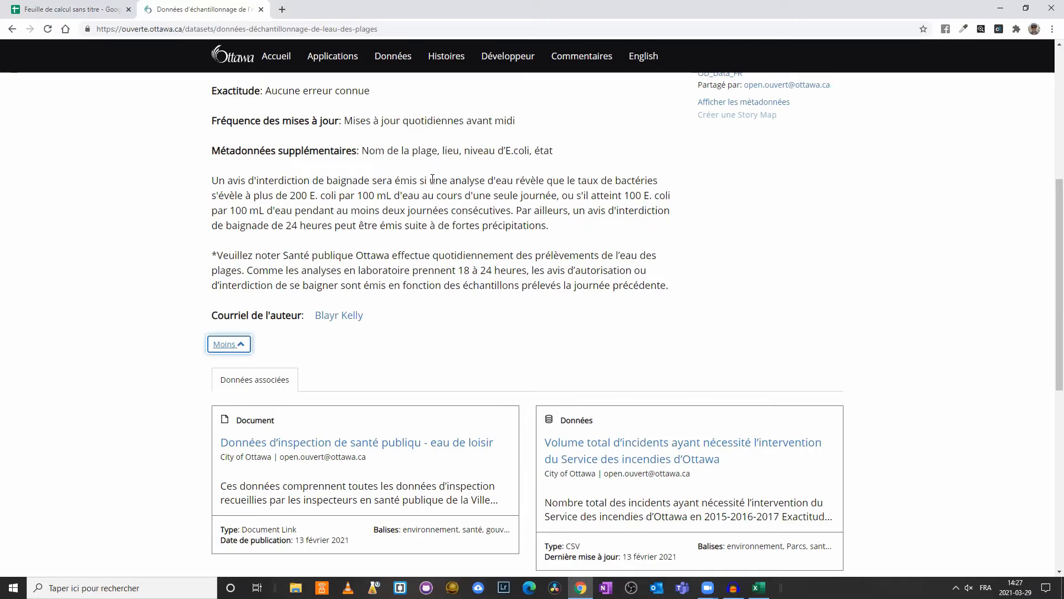
pyautogui.moveTo(472, 182); pyautogui.dragTo(555, 194)
pyautogui.moveTo(628, 196); pyautogui.dragTo(681, 198)
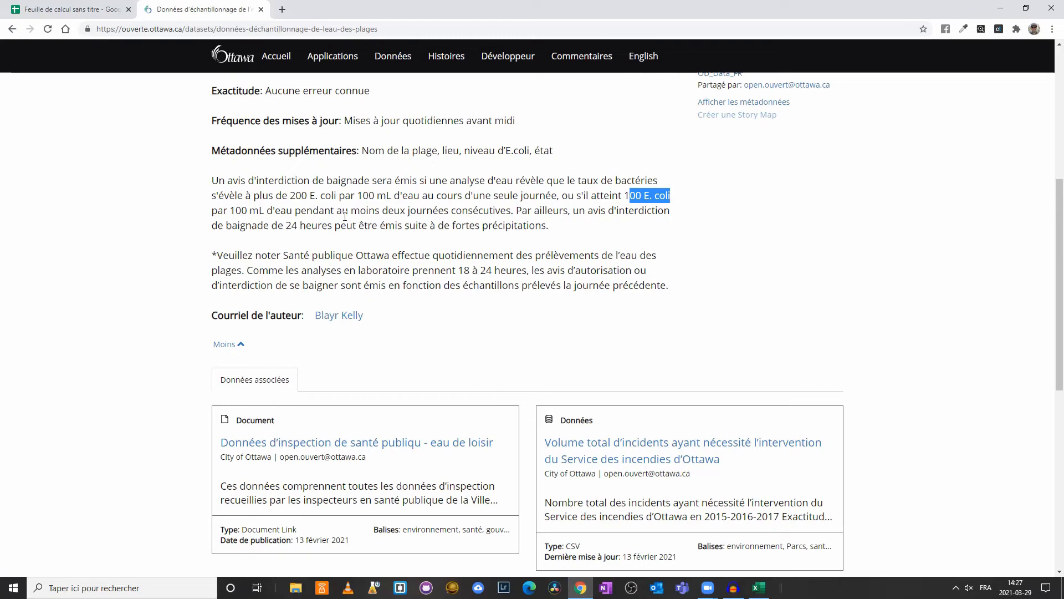
pyautogui.click(595, 234)
pyautogui.click(63, 6)
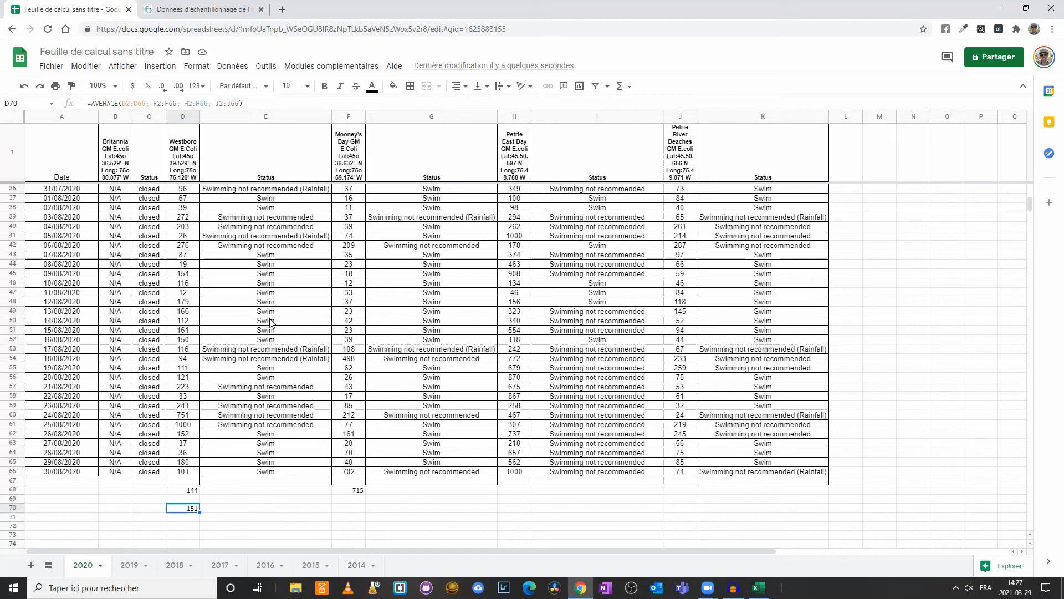
# Return to the Ottawa open data page and review the beach dataset's full description and sampling notes.
pyautogui.click(227, 9)
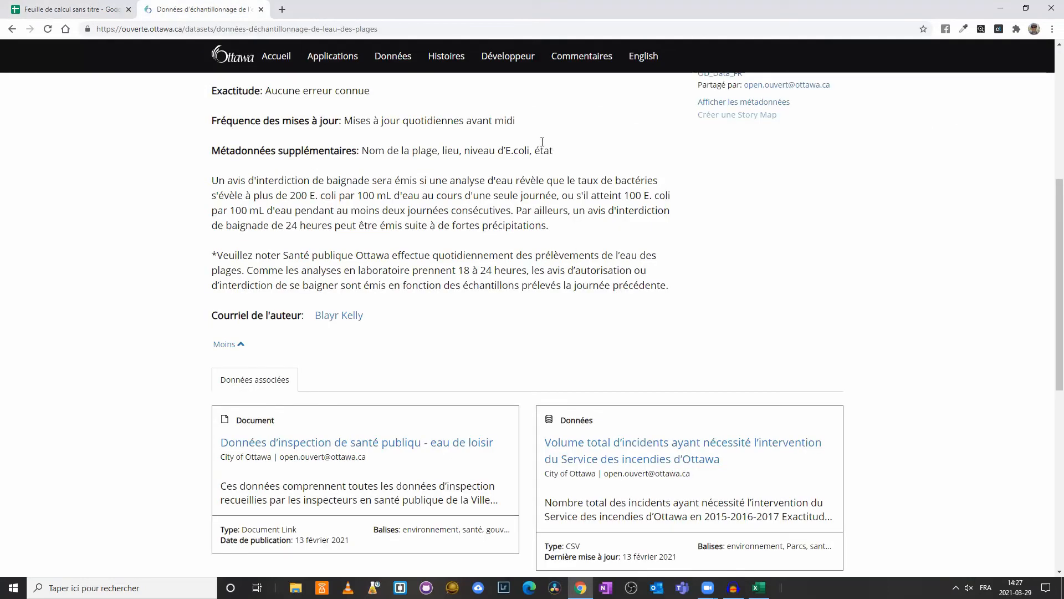
pyautogui.scroll(1, 581, 209)
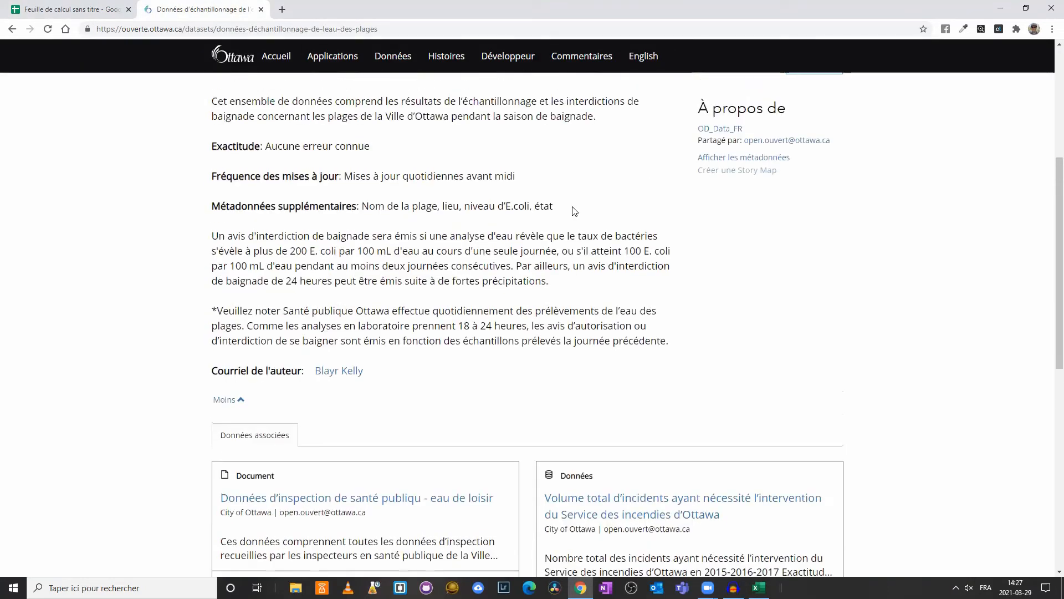
pyautogui.scroll(1, 610, 290)
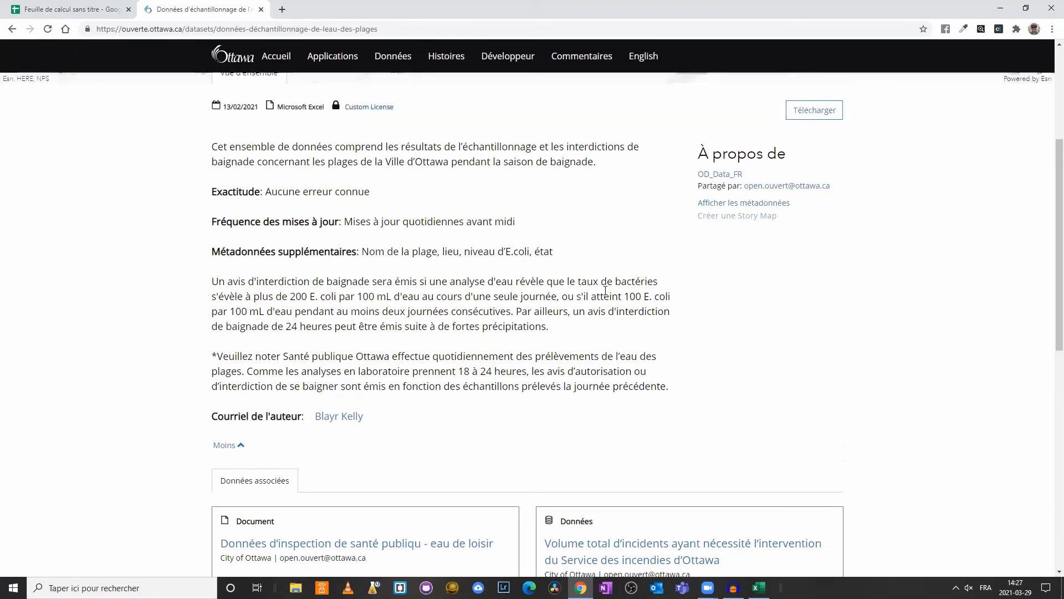
pyautogui.scroll(2, 606, 290)
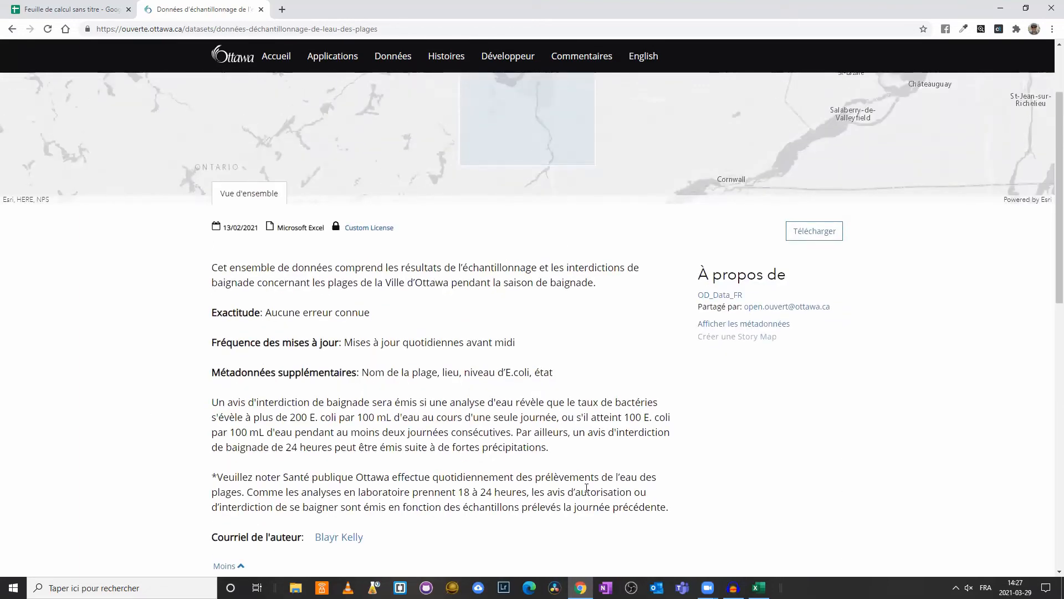
pyautogui.scroll(-2, 586, 488)
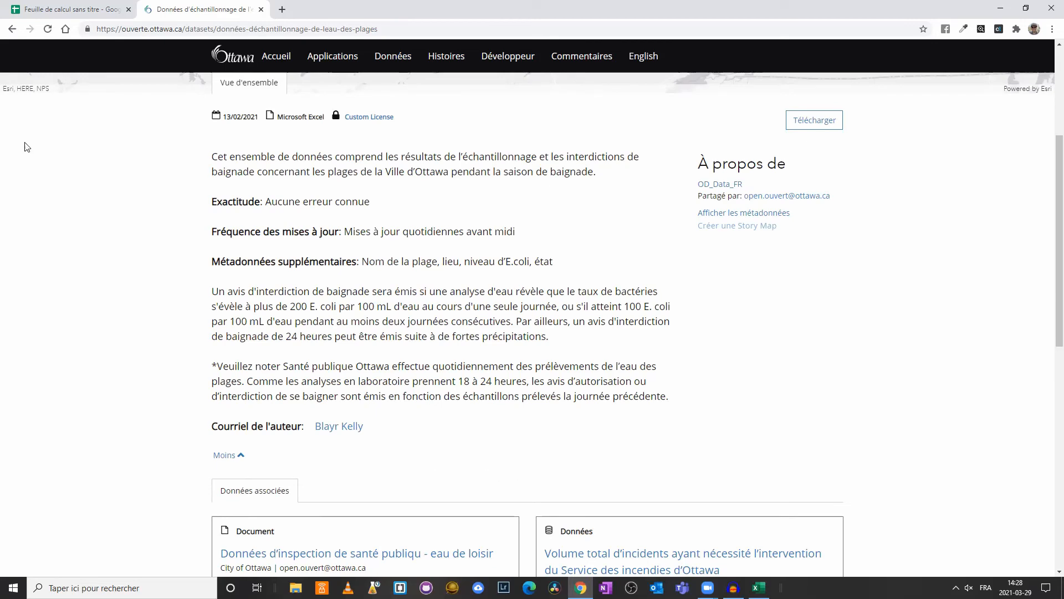
# Go back to the spreadsheet and look through the earlier years' sheets, from 2014 up to 2019, ending on the 2020 sheet.
pyautogui.click(74, 12)
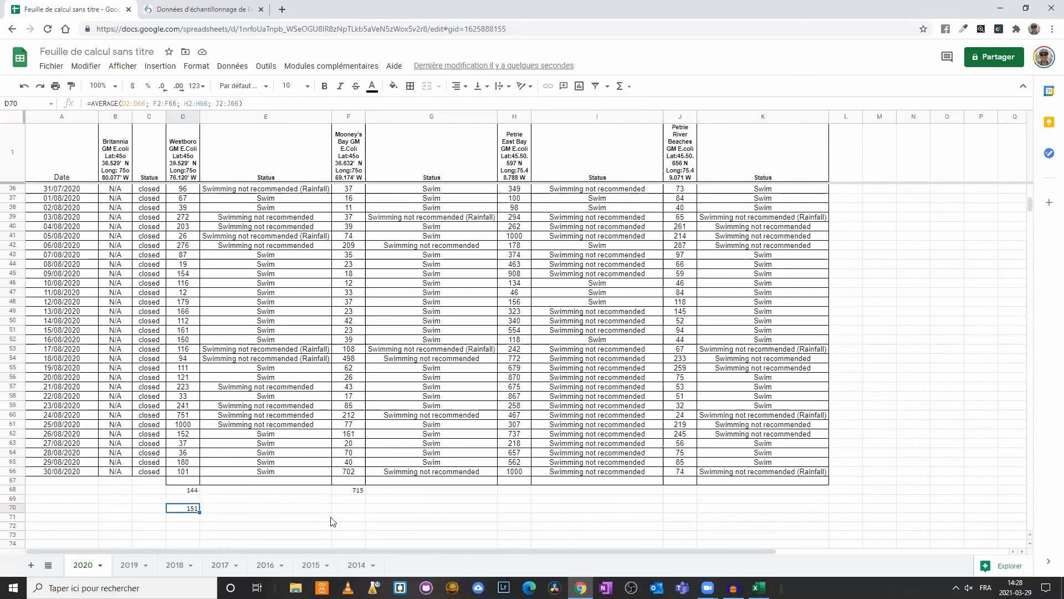
pyautogui.click(306, 570)
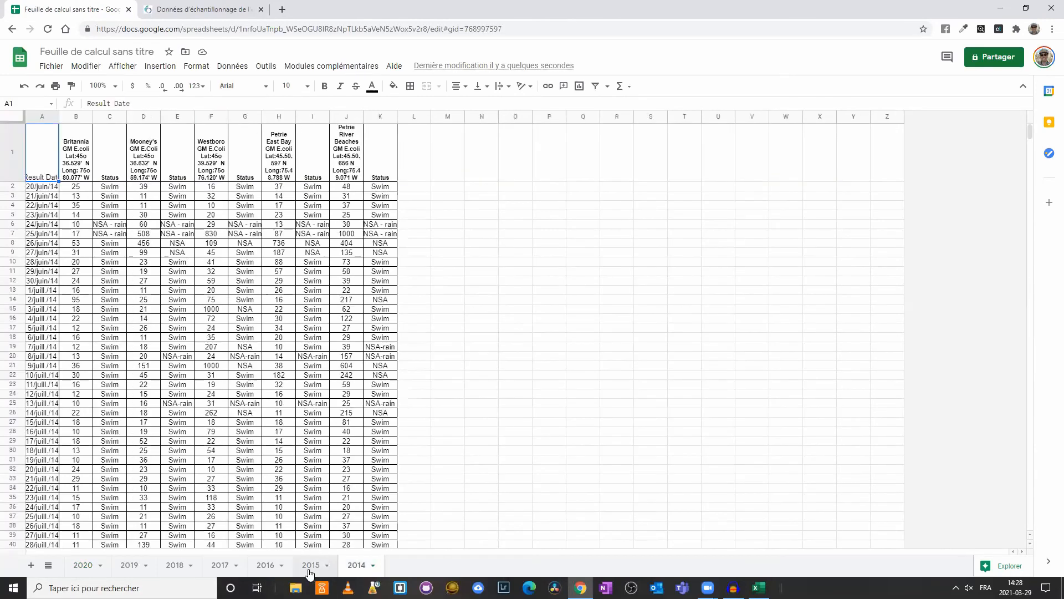
pyautogui.click(261, 565)
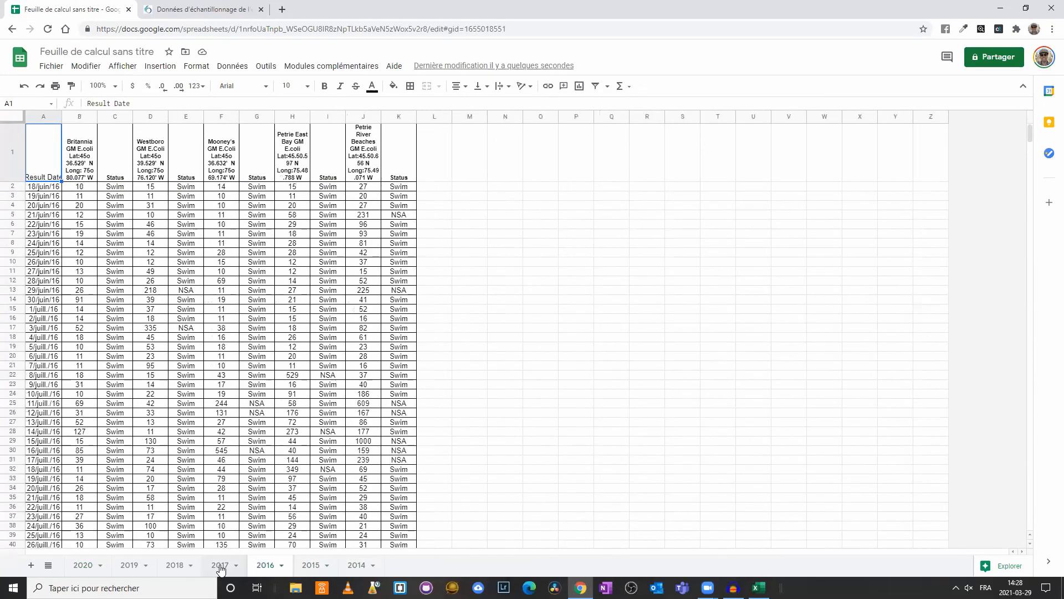
pyautogui.click(219, 567)
pyautogui.click(173, 567)
pyautogui.click(121, 567)
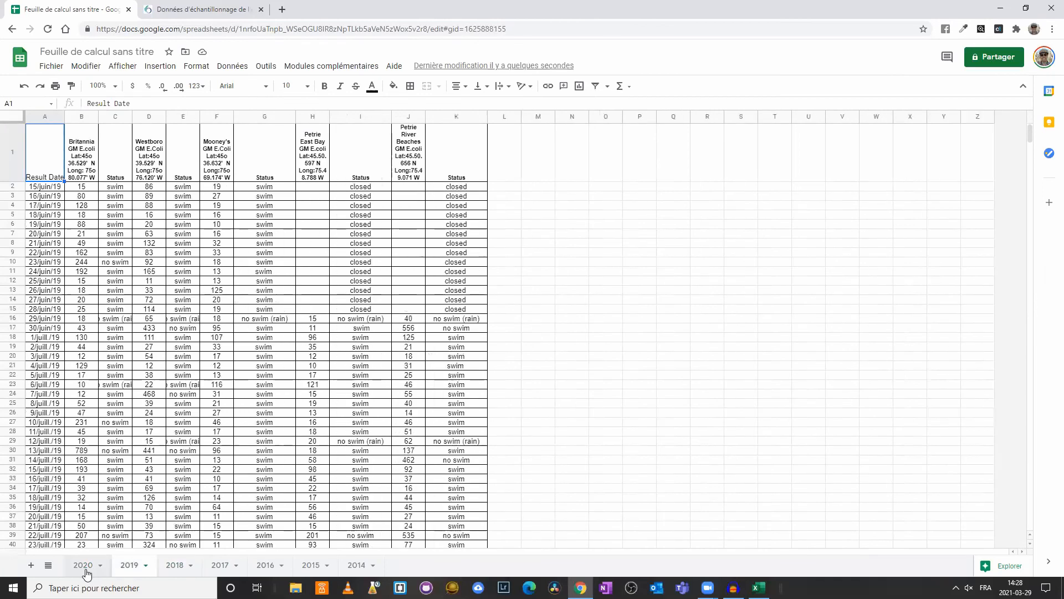
pyautogui.click(82, 567)
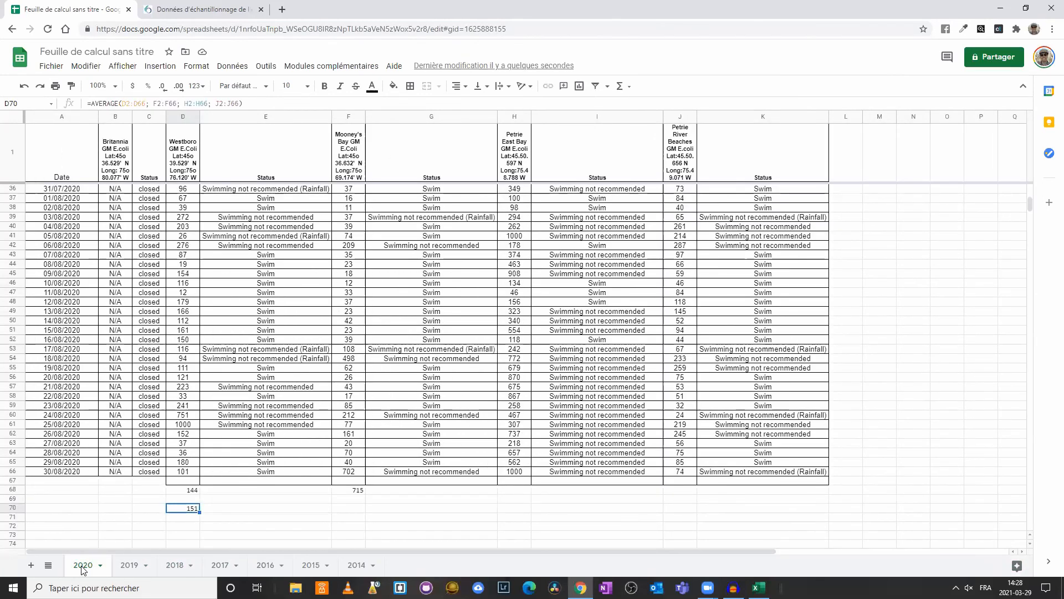